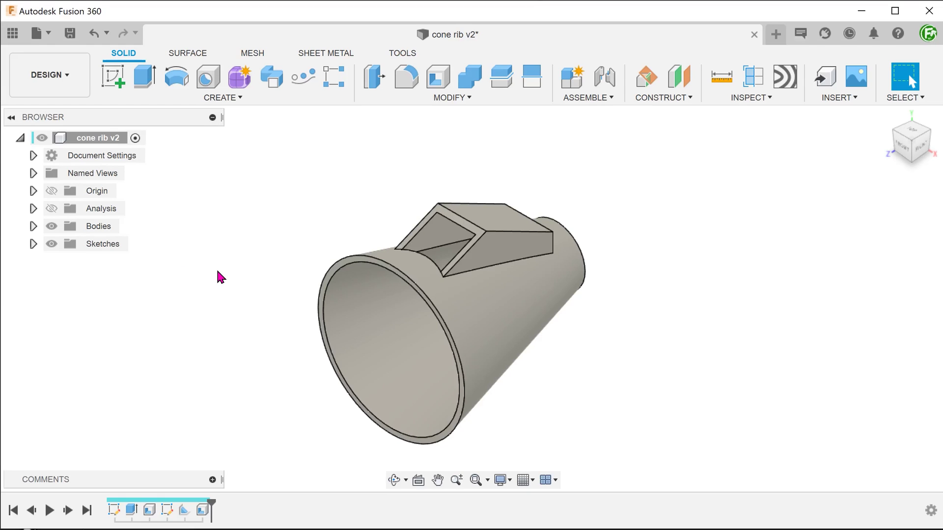
Inspect the hollow rib's junction with the cone by showing the section analysis and hiding it again.
{"action": "scroll", "coordinate": [217, 271], "scroll_direction": "up", "scroll_amount": 4}
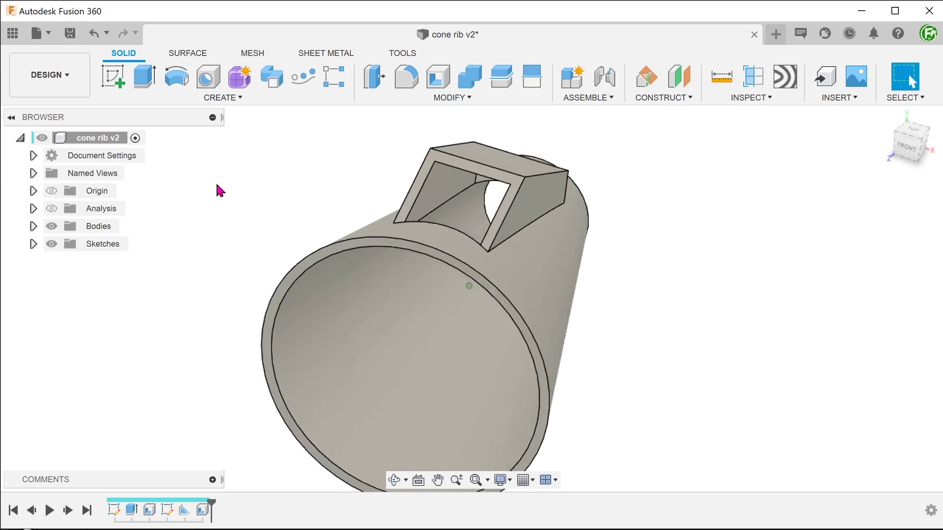
{"action": "left_click", "coordinate": [52, 209]}
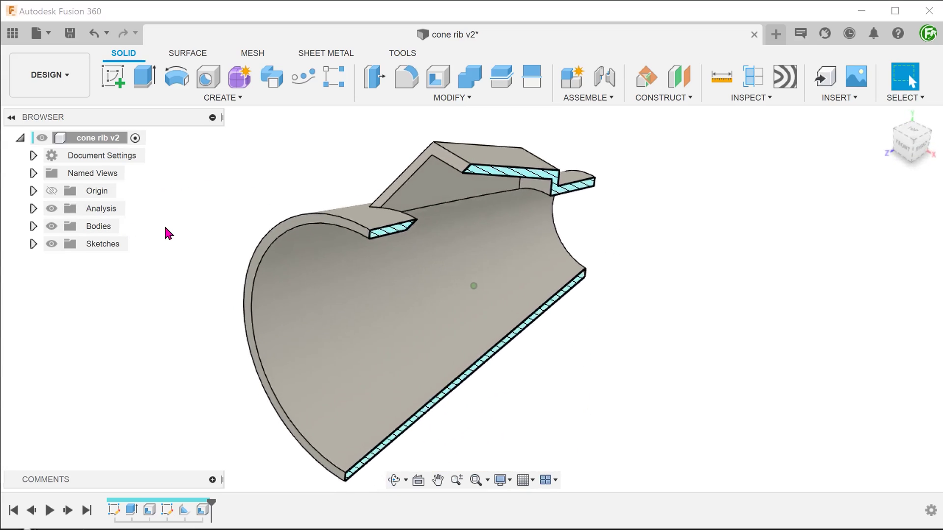
{"action": "left_click", "coordinate": [52, 211]}
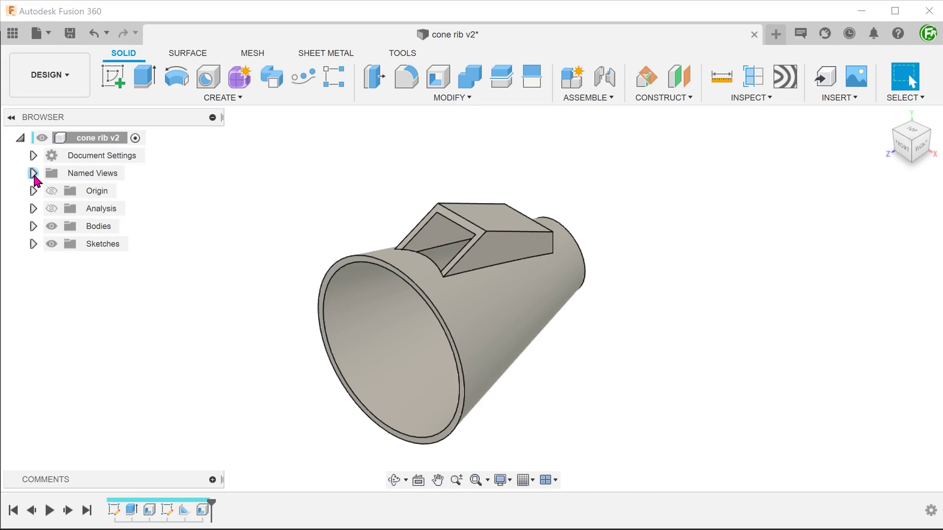
Examine the hollow rib's side and sloped faces using the saved views NamedView_5 and NamedView_4.
{"action": "left_click", "coordinate": [33, 174]}
{"action": "double_click", "coordinate": [71, 350]}
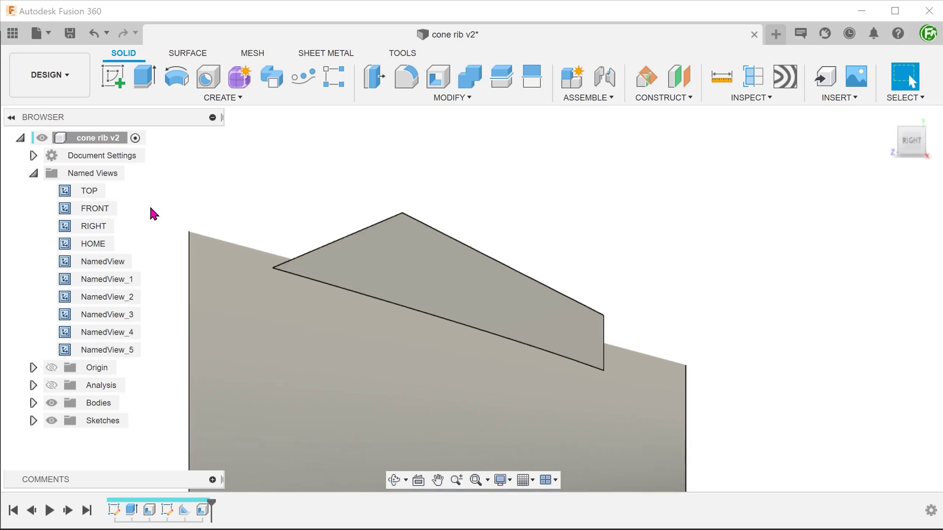
{"action": "left_click", "coordinate": [362, 260]}
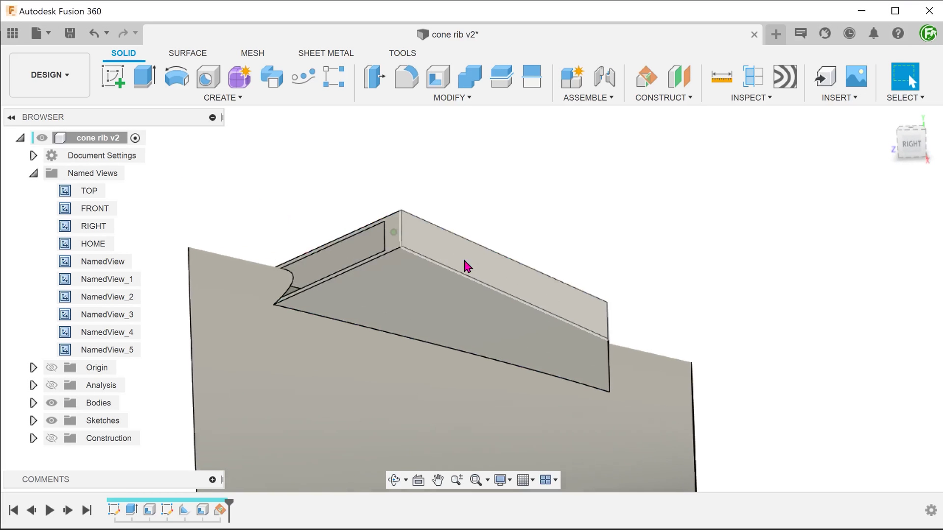
{"action": "left_click", "coordinate": [465, 265]}
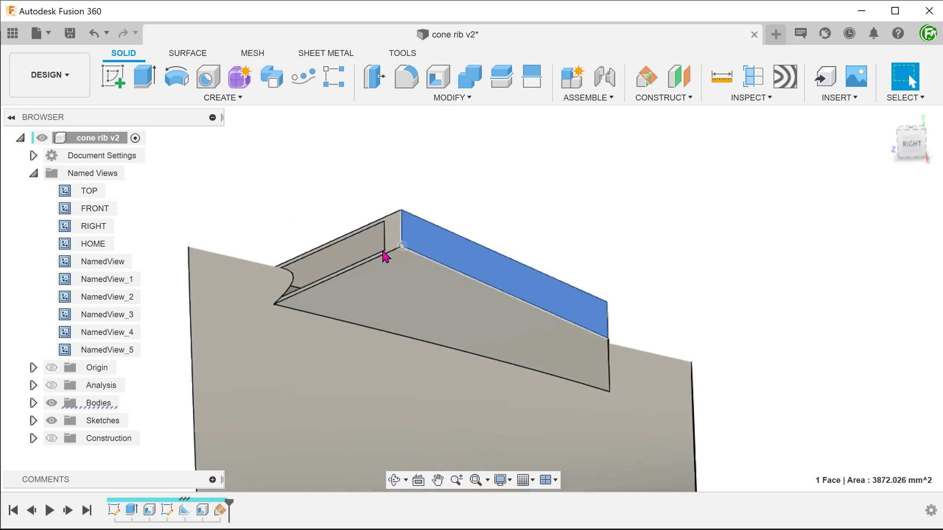
{"action": "left_click", "coordinate": [261, 215]}
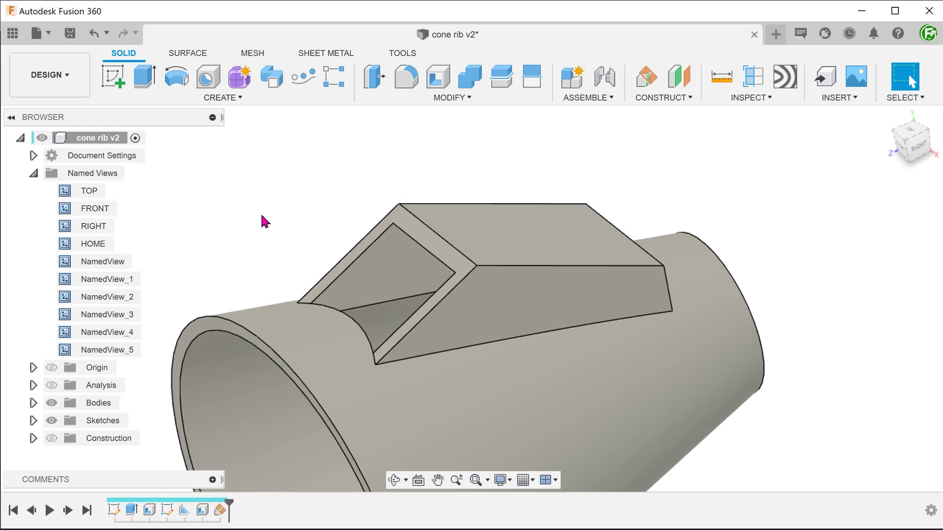
{"action": "double_click", "coordinate": [118, 332]}
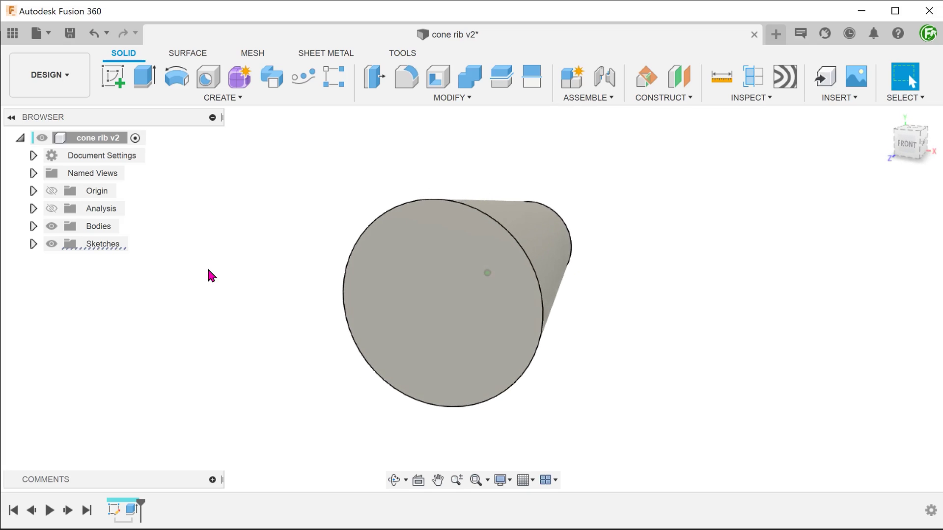
On the vertical plane through the cone's axis, sketch a closed four-sided rib profile overlapping the cone's upper edge, with a lower side about 108 mm long.
{"action": "right_click", "coordinate": [208, 270]}
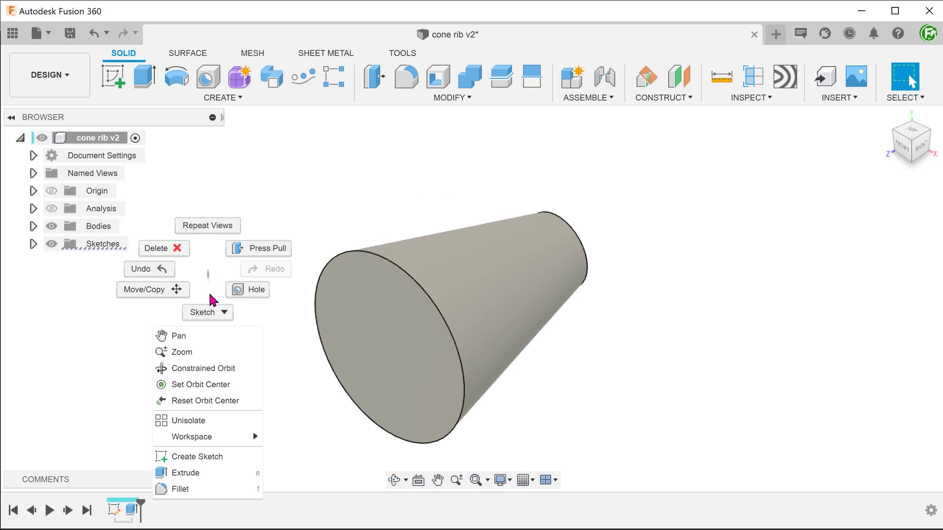
{"action": "left_click", "coordinate": [211, 457]}
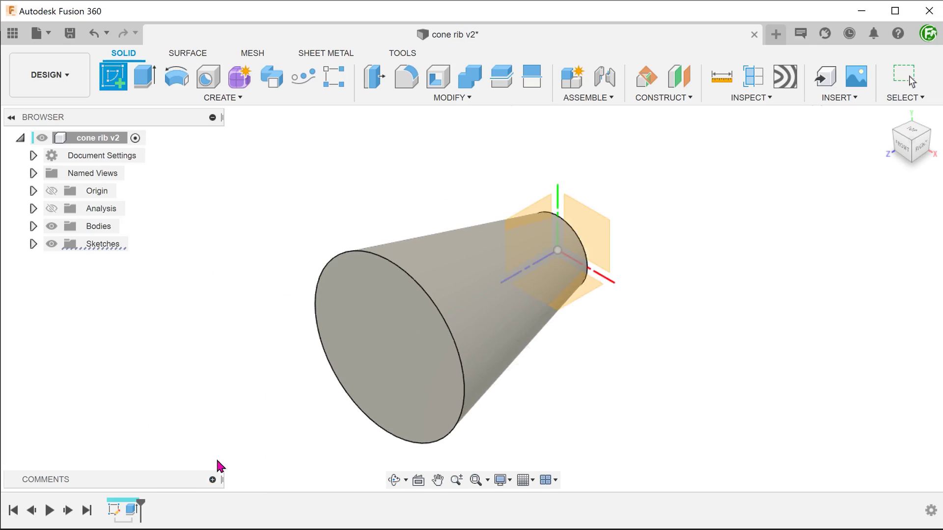
{"action": "left_click", "coordinate": [531, 217]}
{"action": "key", "text": "l"}
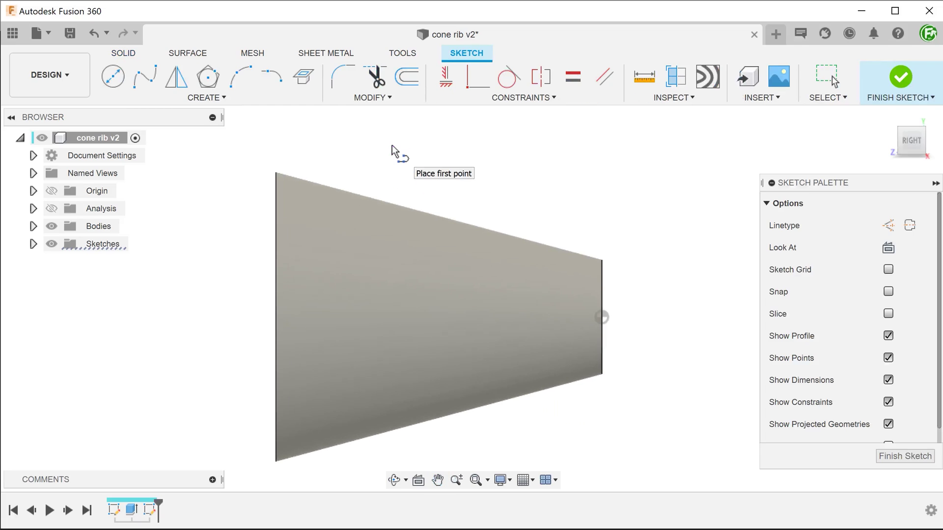
{"action": "left_click", "coordinate": [385, 143]}
{"action": "left_click", "coordinate": [337, 215]}
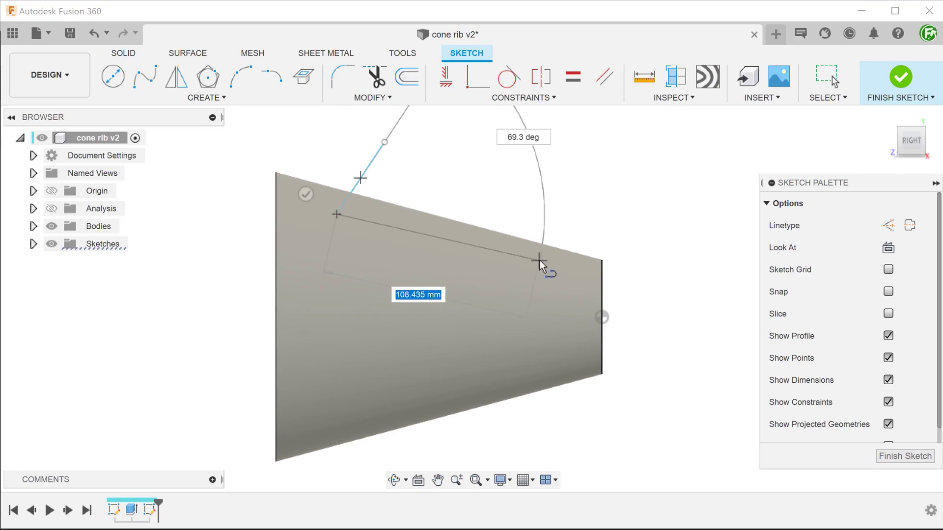
{"action": "left_click", "coordinate": [540, 260]}
{"action": "left_click", "coordinate": [539, 199]}
{"action": "left_click", "coordinate": [385, 143]}
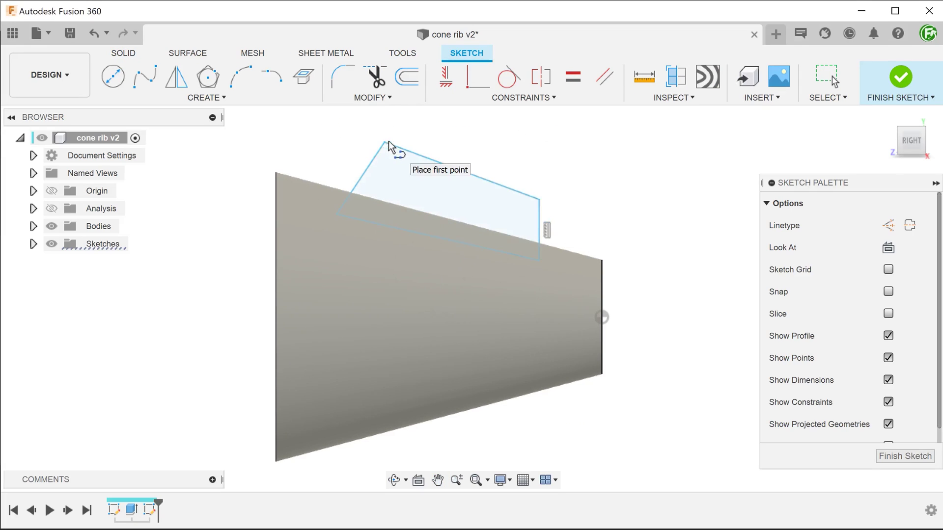
{"action": "key", "text": "Escape"}
Extrude the rib profile symmetrically about 17.7 mm to each side and join it to the solid cone.
{"action": "left_click", "coordinate": [413, 176]}
{"action": "key", "text": "e"}
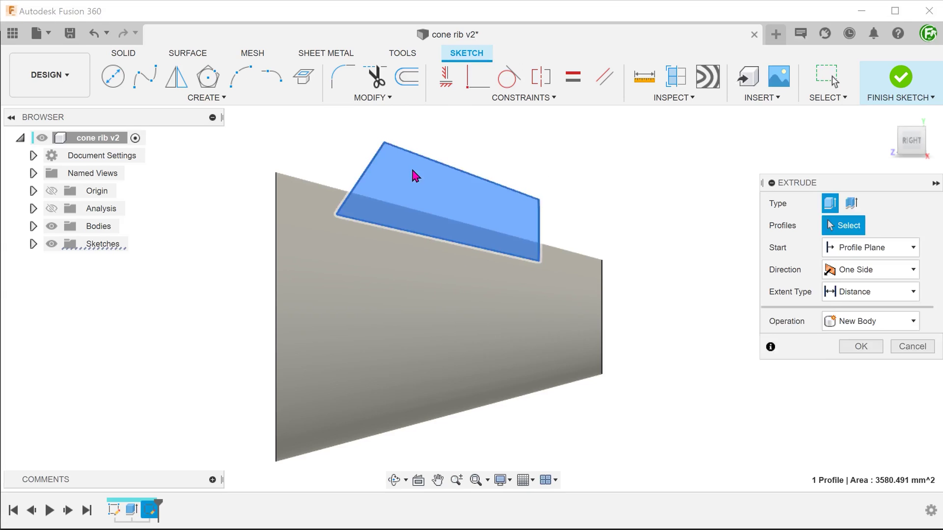
{"action": "left_click", "coordinate": [854, 271]}
{"action": "left_click", "coordinate": [860, 318]}
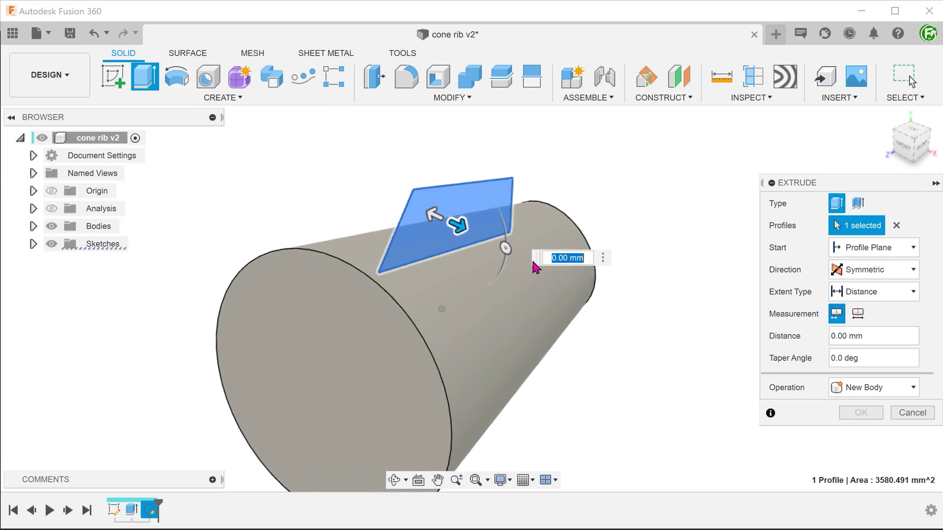
{"action": "left_click_drag", "start_coordinate": [457, 225], "coordinate": [487, 241]}
{"action": "left_click", "coordinate": [864, 387]}
{"action": "left_click", "coordinate": [843, 410]}
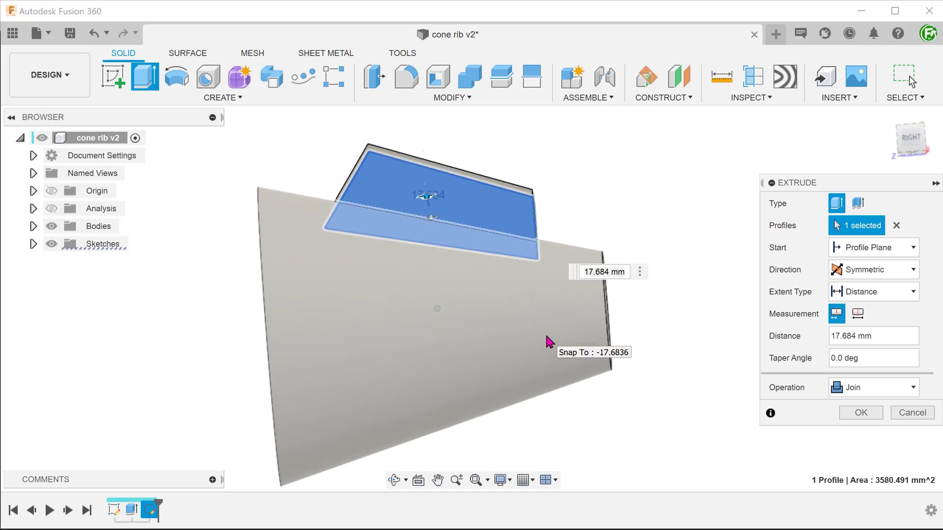
{"action": "left_click", "coordinate": [857, 412]}
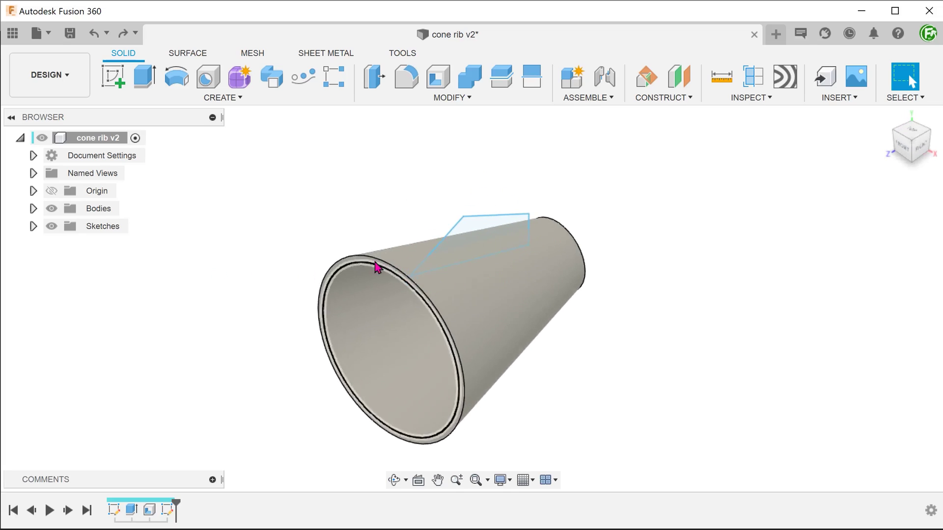
Extrude the rib profile on the hollow cone symmetrically to a whole length of 50 mm, using the Join operation.
{"action": "left_click", "coordinate": [479, 238]}
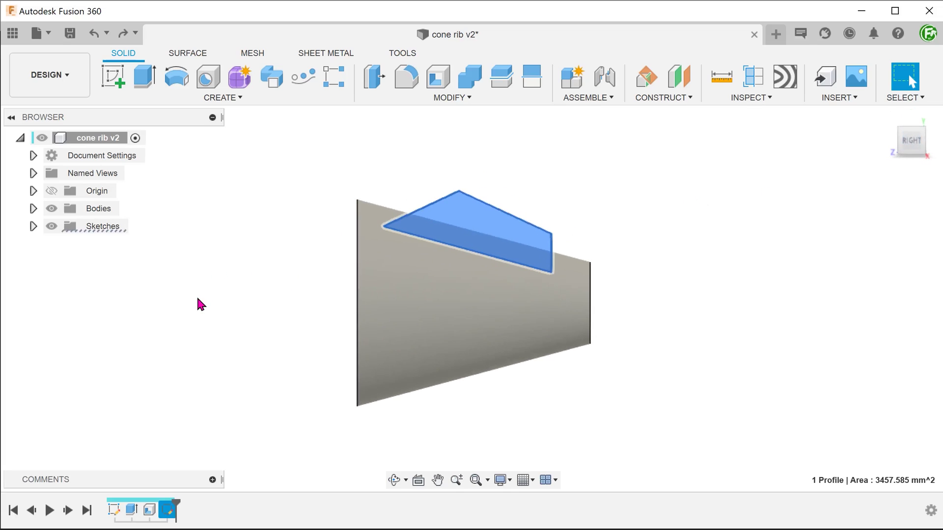
{"action": "key", "text": "e"}
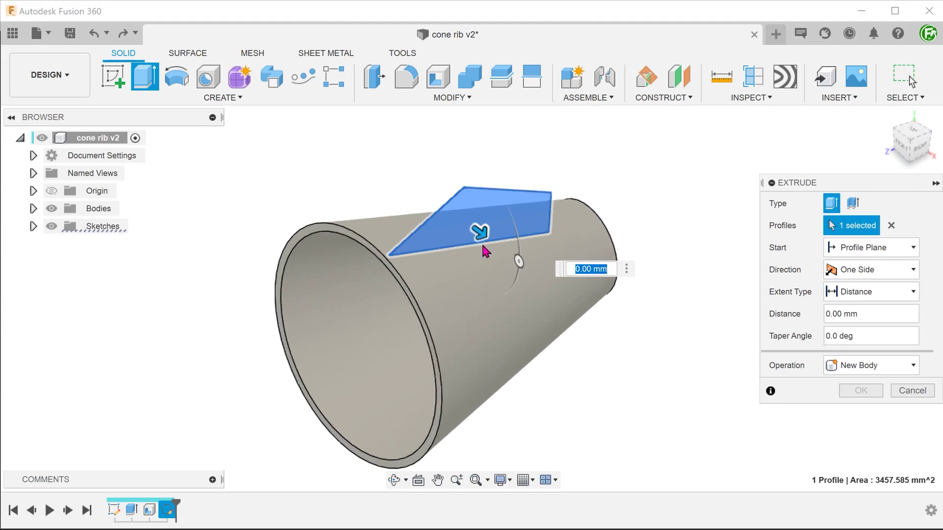
{"action": "left_click_drag", "start_coordinate": [480, 235], "coordinate": [504, 252]}
{"action": "left_click", "coordinate": [874, 270]}
{"action": "left_click", "coordinate": [864, 317]}
{"action": "left_click", "coordinate": [858, 314]}
{"action": "left_click_drag", "start_coordinate": [875, 337], "coordinate": [822, 341]}
{"action": "type", "text": "50"}
{"action": "left_click", "coordinate": [868, 388]}
{"action": "left_click", "coordinate": [857, 407]}
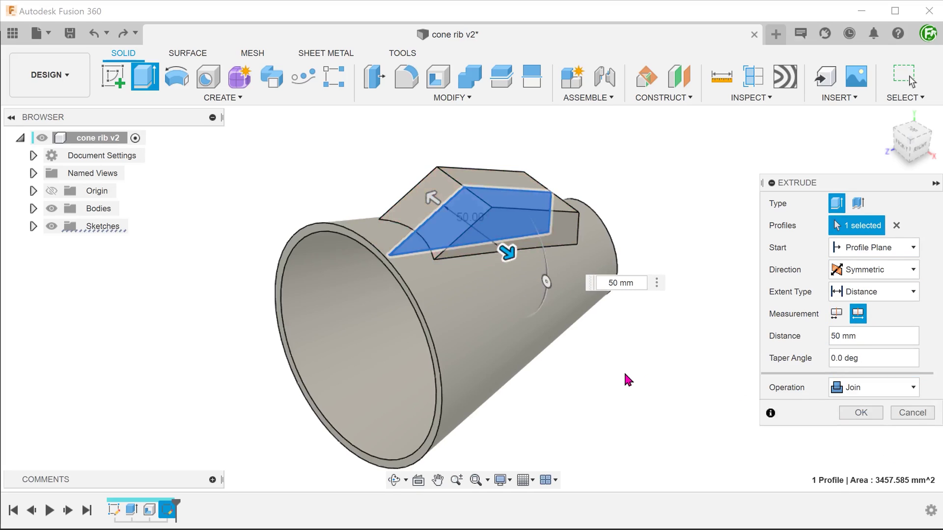
{"action": "left_click", "coordinate": [858, 434]}
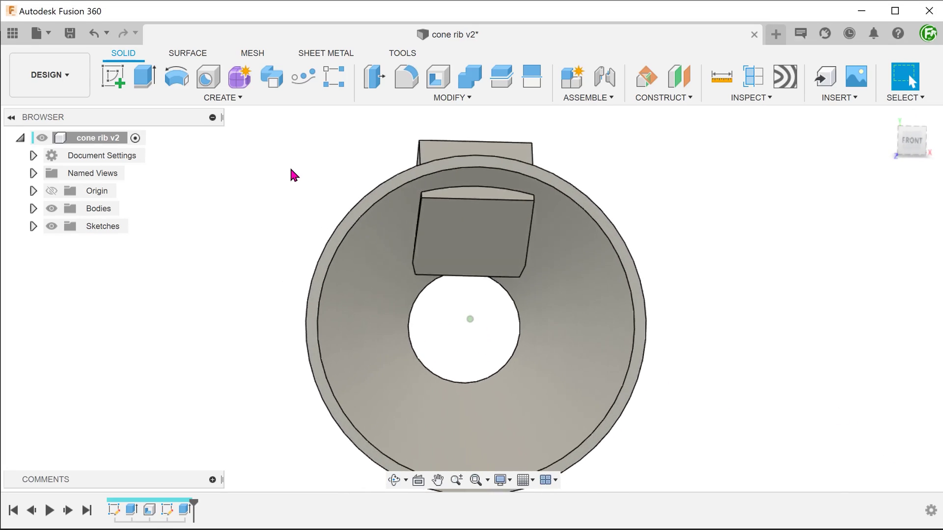
Delete the face of the rib that protrudes inside the hollow cone.
{"action": "middle_click_drag", "start_coordinate": [290, 166], "coordinate": [267, 175], "text": "shift"}
{"action": "left_click", "coordinate": [452, 247]}
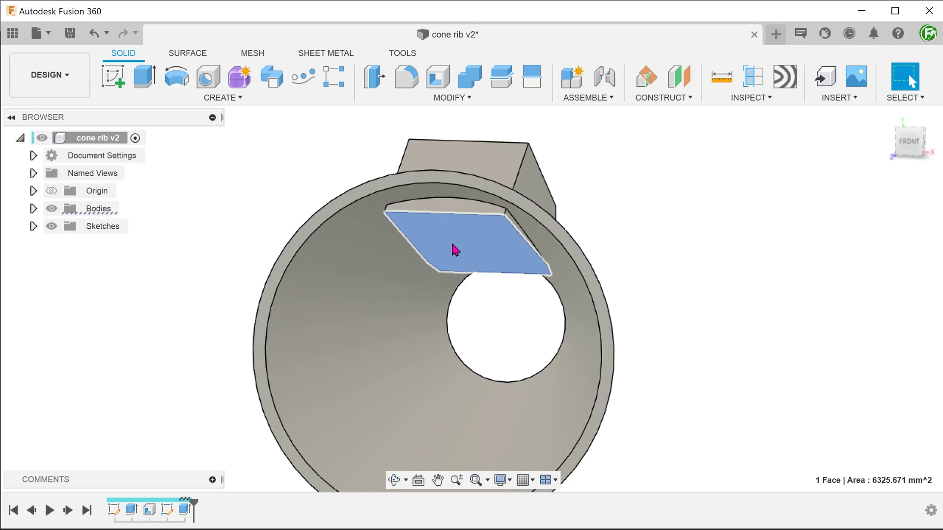
{"action": "key", "text": "Delete"}
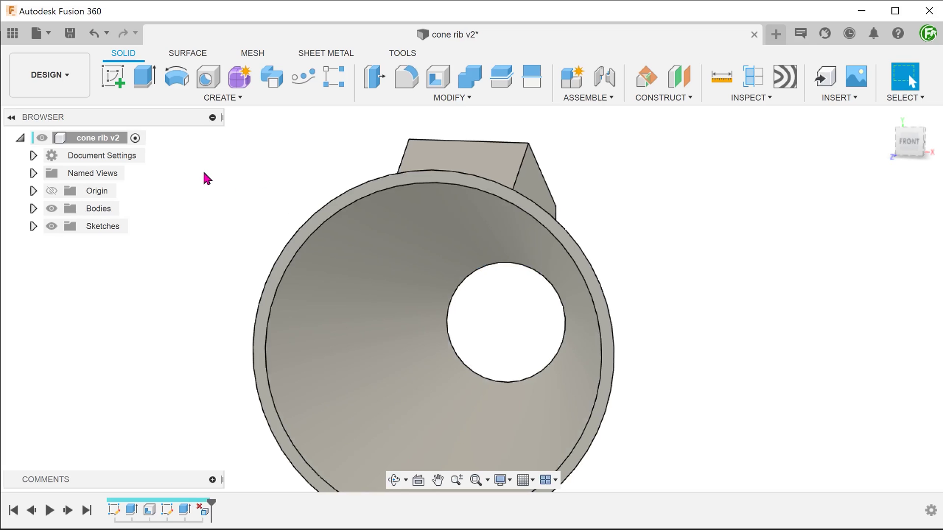
{"action": "left_click", "coordinate": [269, 249]}
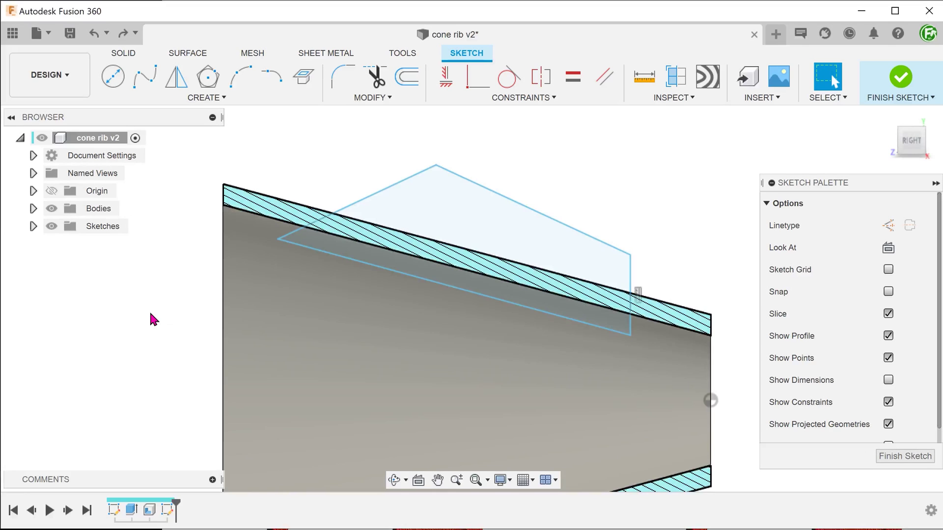
Move the two lower corner points of the rib profile up into the thickness of the cone wall.
{"action": "left_click_drag", "start_coordinate": [278, 240], "coordinate": [291, 214]}
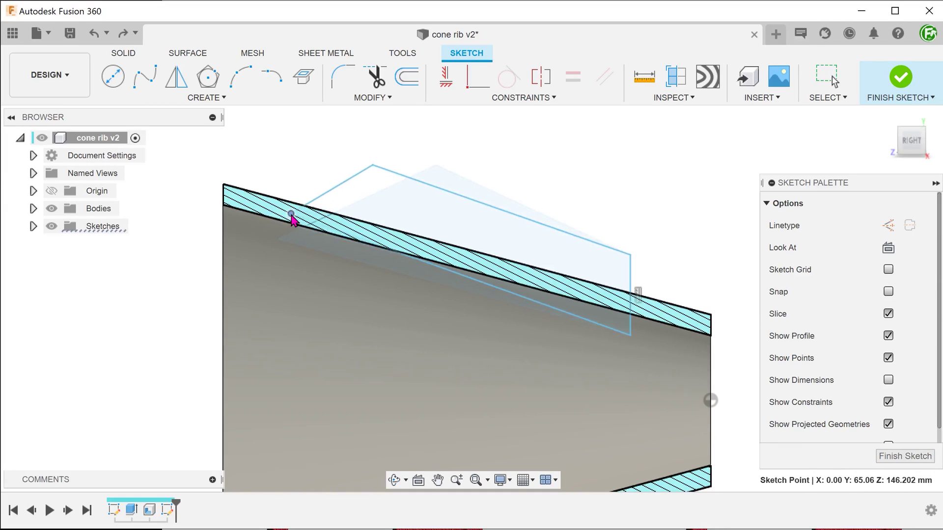
{"action": "left_click_drag", "start_coordinate": [629, 341], "coordinate": [637, 310]}
{"action": "left_click", "coordinate": [589, 268]}
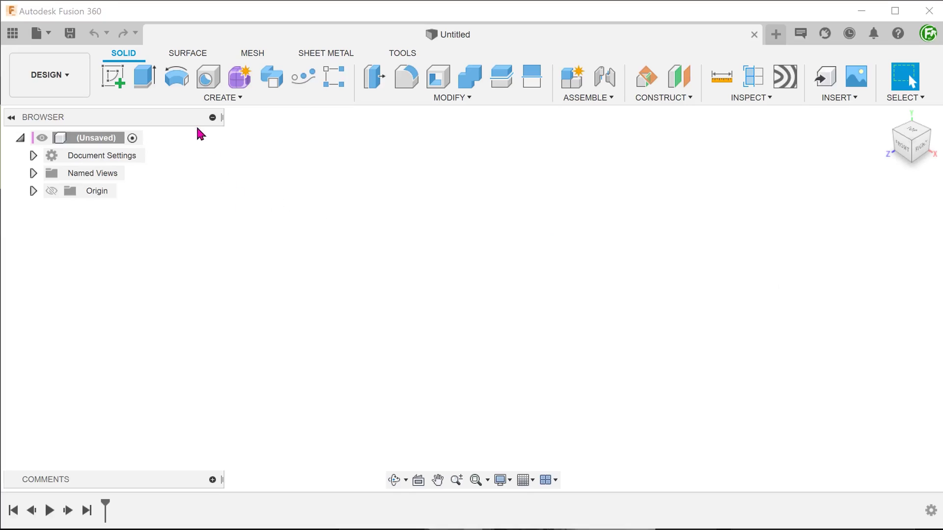
{"action": "left_click", "coordinate": [167, 98]}
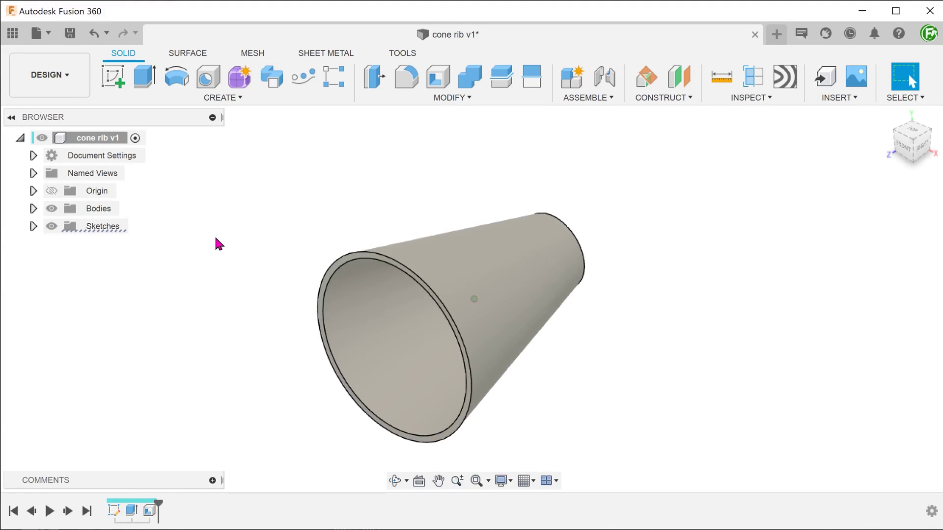
{"action": "key", "text": "F6"}
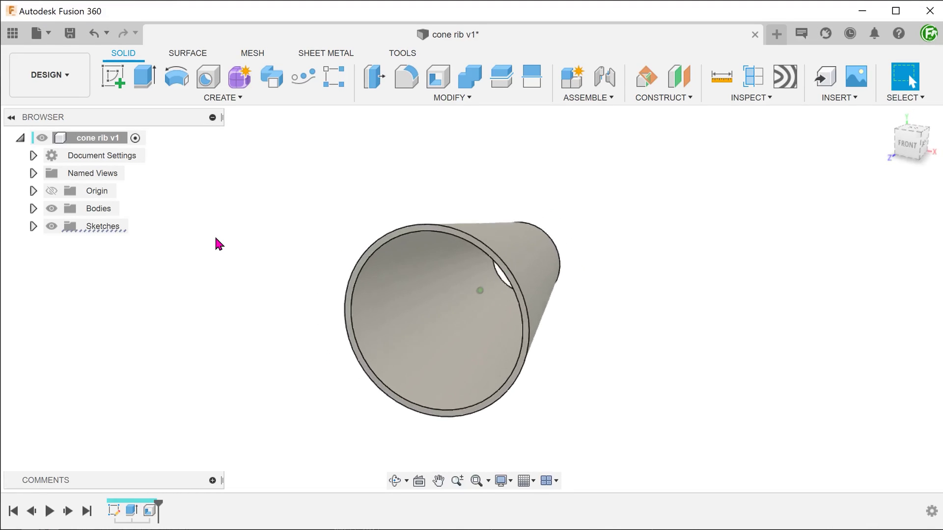
{"action": "key", "text": "F6"}
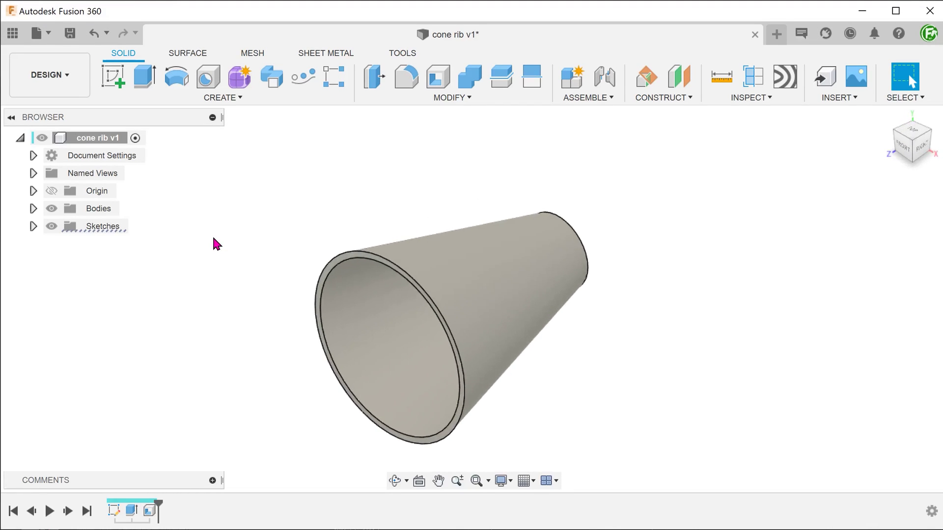
Start a new sketch on the vertical origin plane that runs along the cone's axis.
{"action": "right_click", "coordinate": [214, 241]}
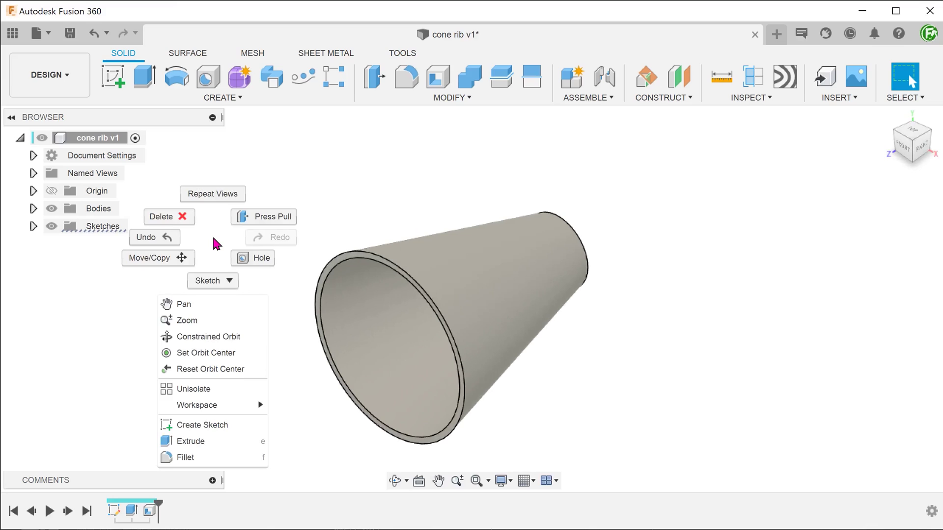
{"action": "left_click", "coordinate": [226, 426]}
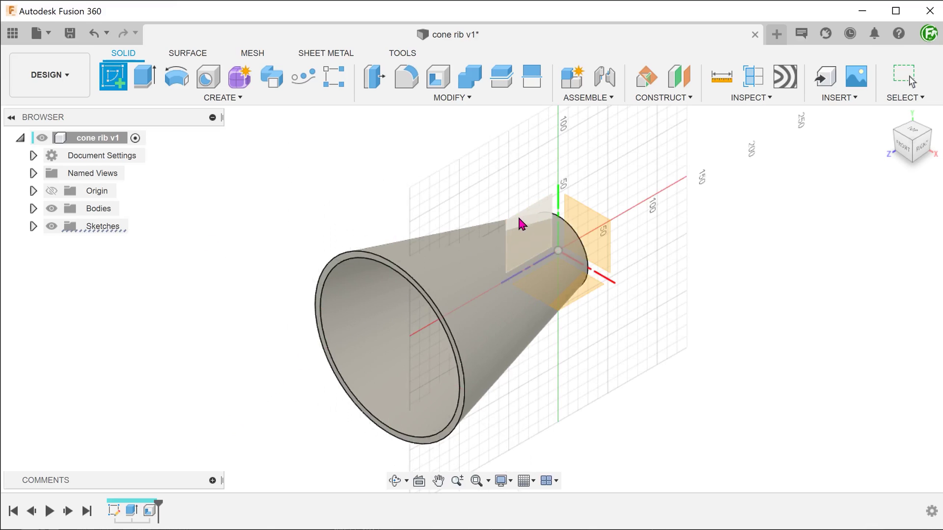
{"action": "left_click", "coordinate": [525, 219]}
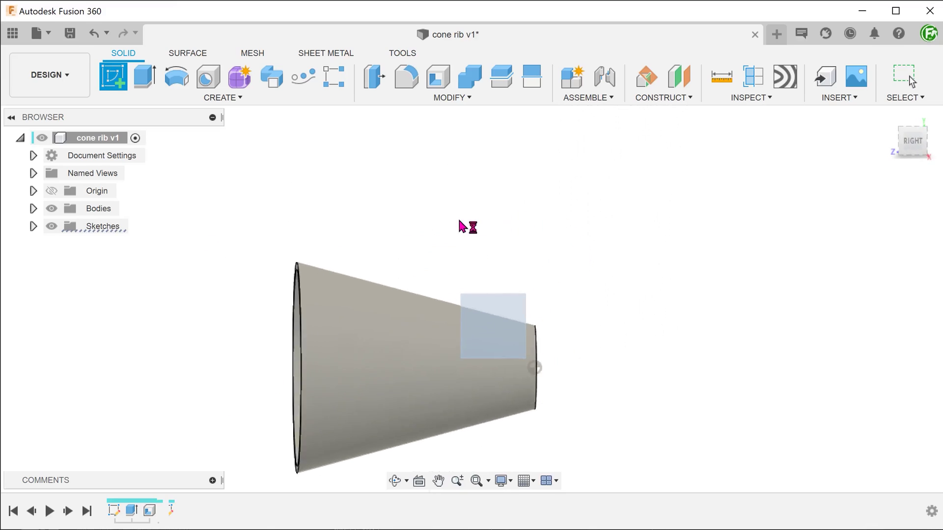
{"action": "middle_click_drag", "start_coordinate": [339, 154], "coordinate": [336, 147]}
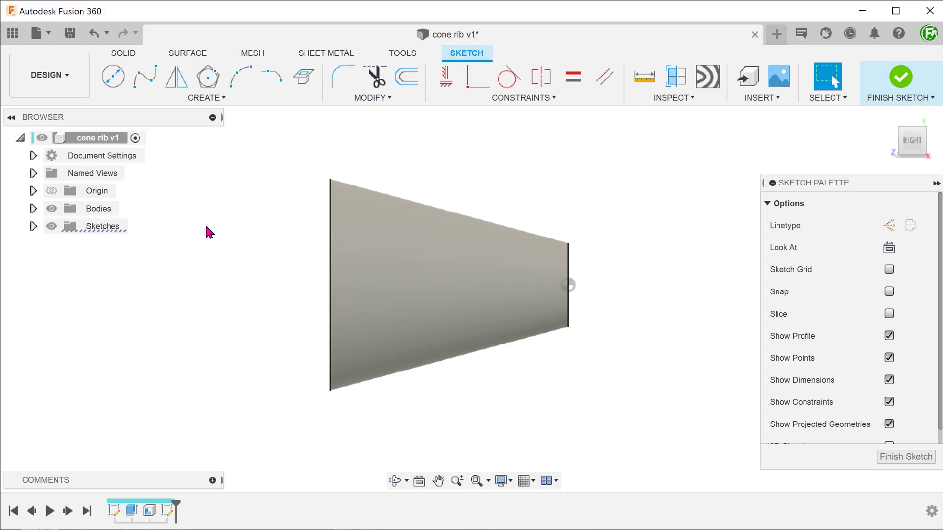
Project the intersection of the cone's outer face with the sketch plane, keeping Projection Link on, and face the sketch plane.
{"action": "left_click", "coordinate": [195, 97]}
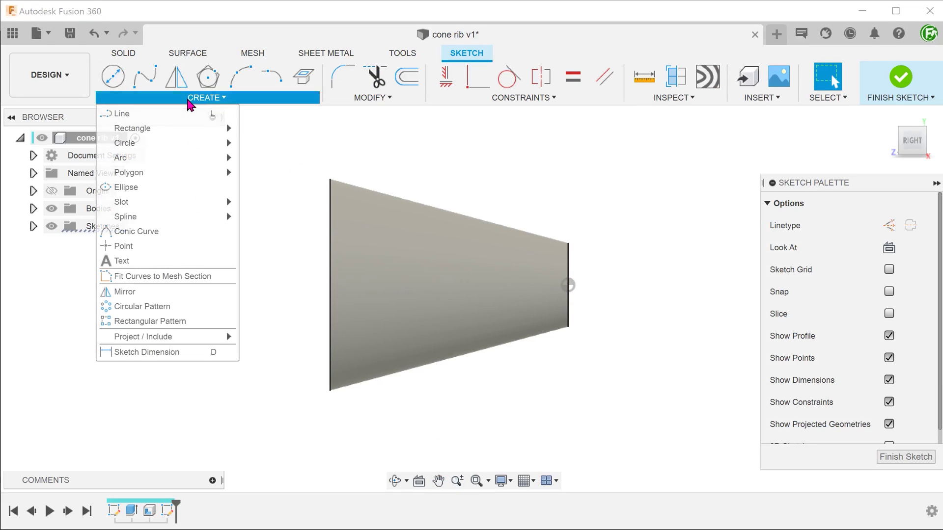
{"action": "mouse_move", "coordinate": [196, 336]}
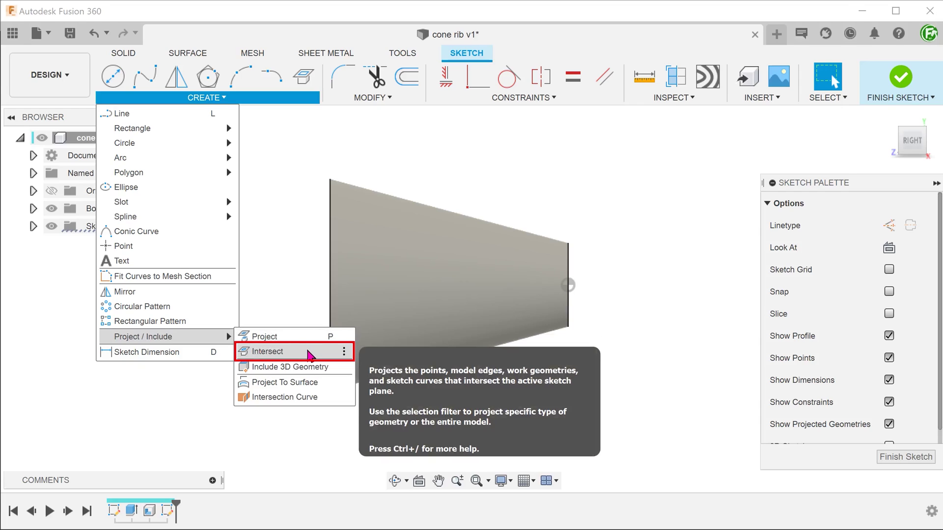
{"action": "left_click", "coordinate": [309, 352]}
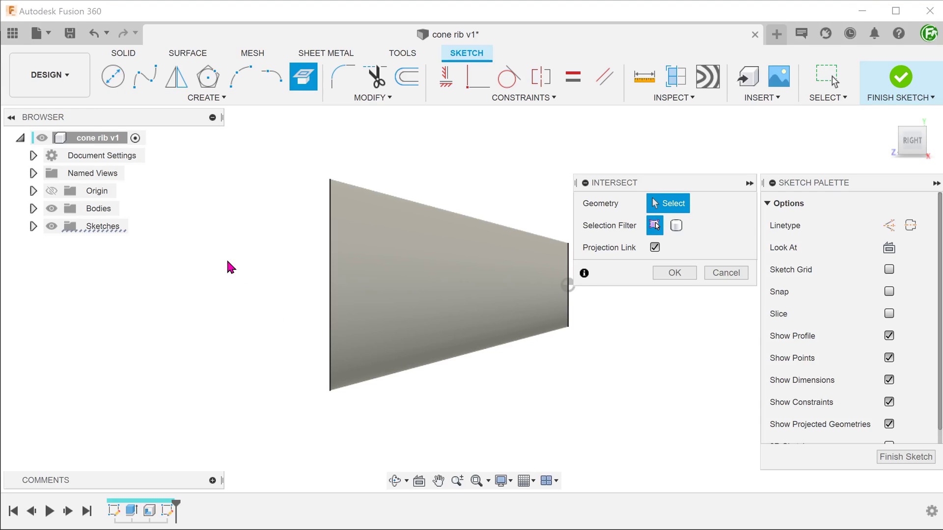
{"action": "middle_click_drag", "start_coordinate": [227, 261], "coordinate": [155, 246], "text": "shift"}
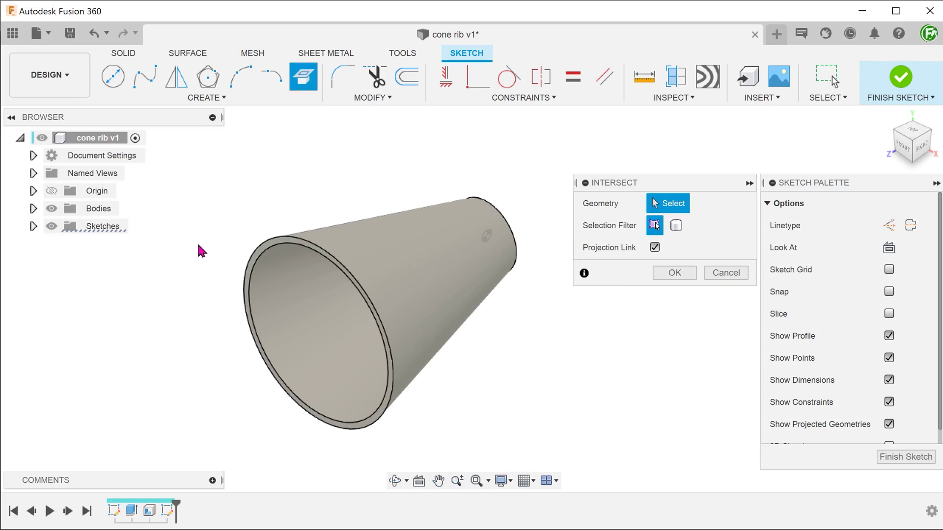
{"action": "left_click", "coordinate": [396, 240]}
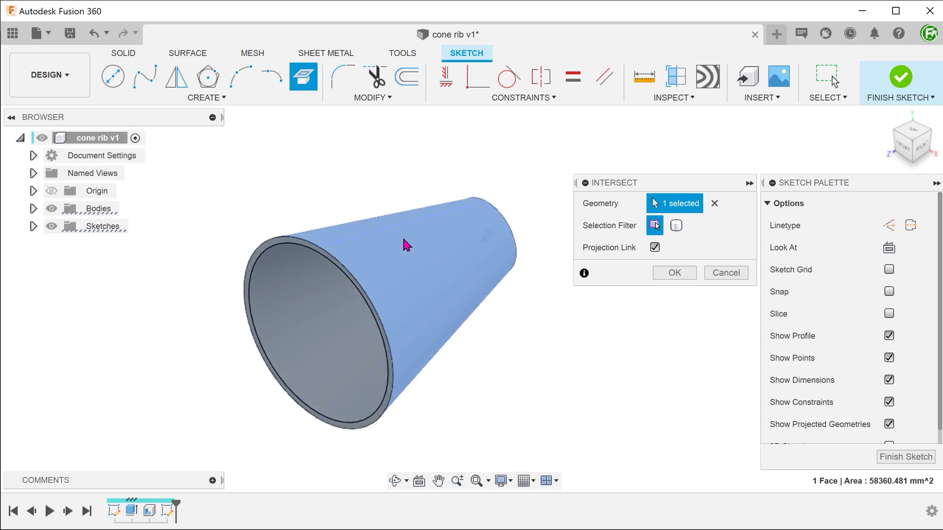
{"action": "left_click", "coordinate": [671, 274]}
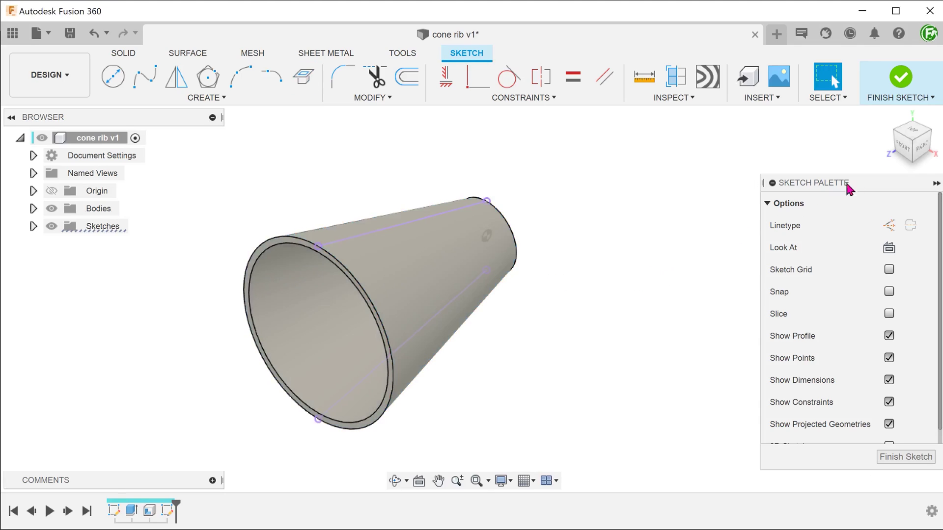
{"action": "left_click", "coordinate": [921, 146]}
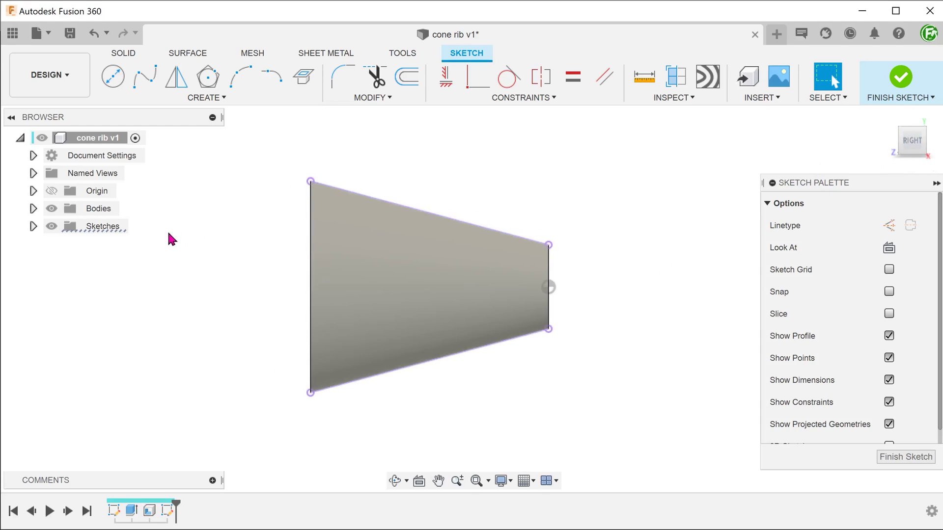
Hide the bodies and sketch an open three-line rib profile above the upper projected line, with both ends on it and a vertical line at the narrow end.
{"action": "left_click", "coordinate": [52, 209]}
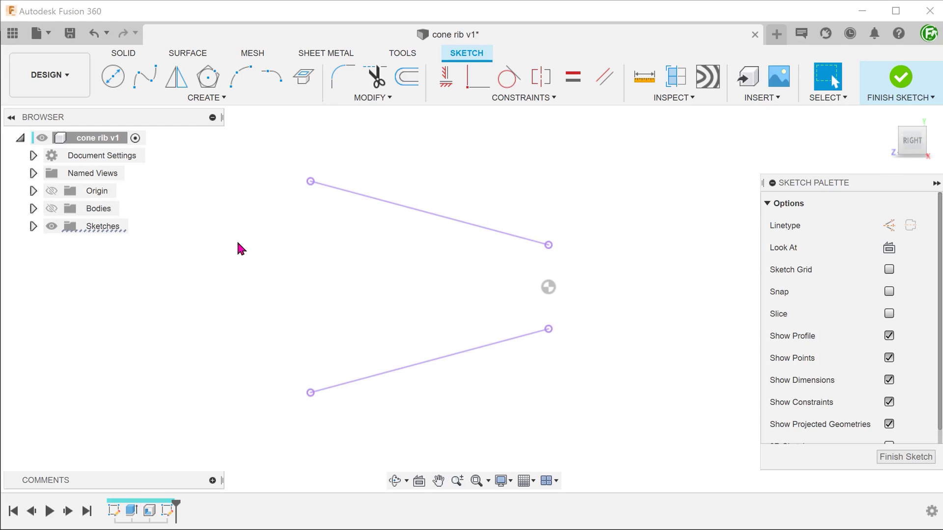
{"action": "middle_click_drag", "start_coordinate": [260, 232], "coordinate": [259, 275]}
{"action": "scroll", "coordinate": [423, 237], "scroll_direction": "up", "scroll_amount": 7}
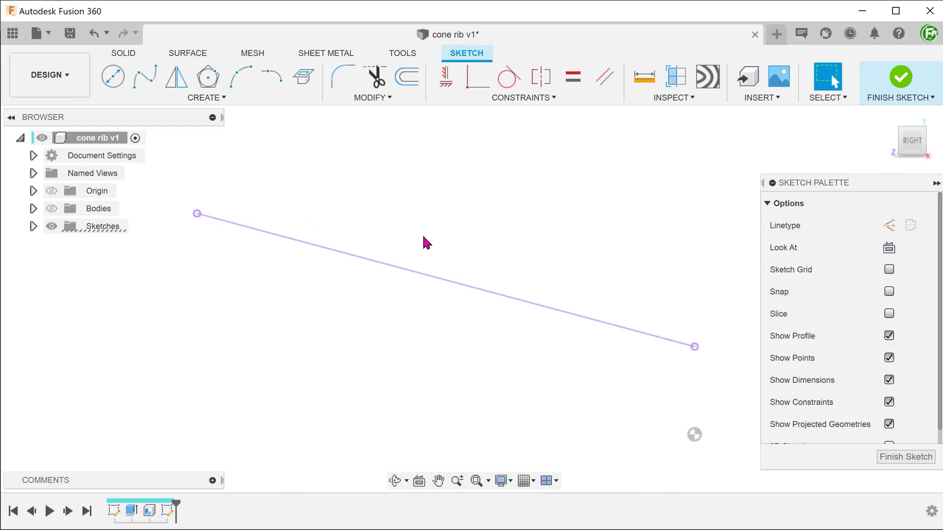
{"action": "middle_click_drag", "start_coordinate": [422, 221], "coordinate": [413, 240]}
{"action": "key", "text": "l"}
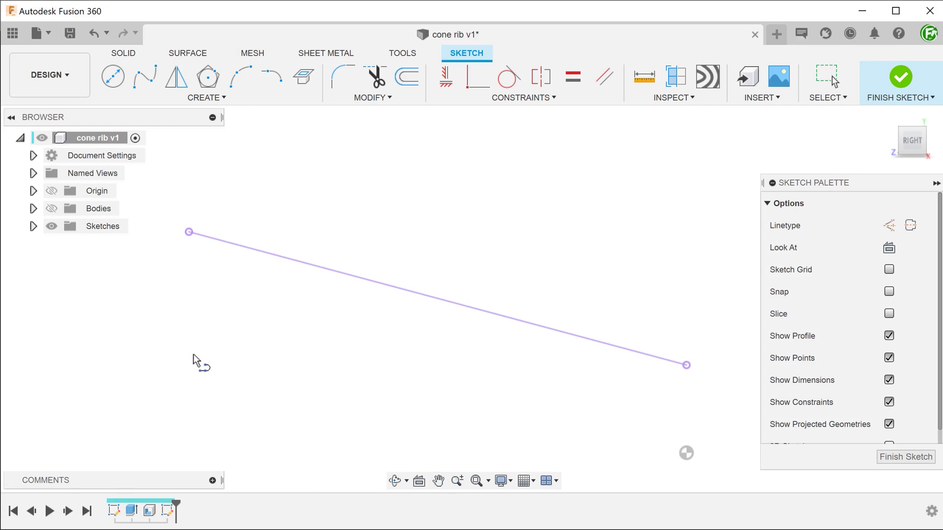
{"action": "left_click", "coordinate": [266, 253]}
{"action": "left_click", "coordinate": [364, 180]}
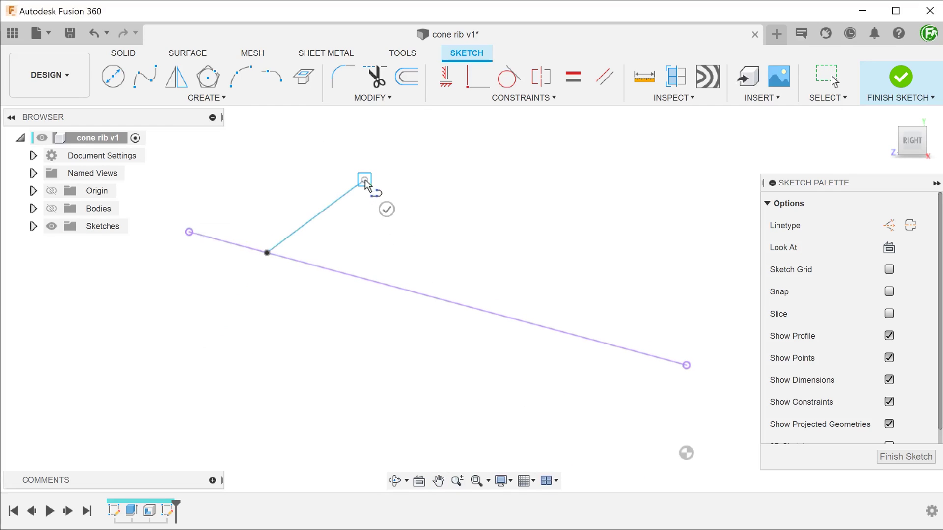
{"action": "left_click", "coordinate": [583, 281]}
{"action": "left_click", "coordinate": [583, 337]}
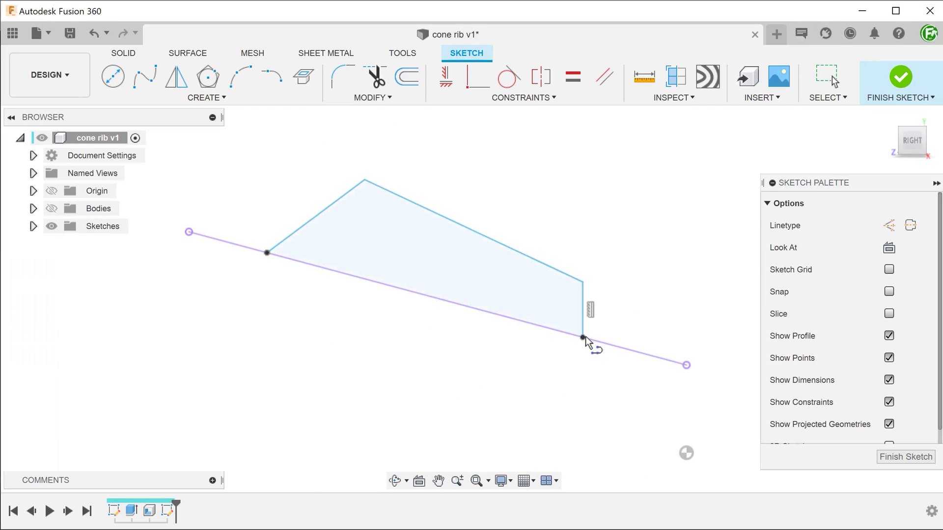
{"action": "key", "text": "Escape"}
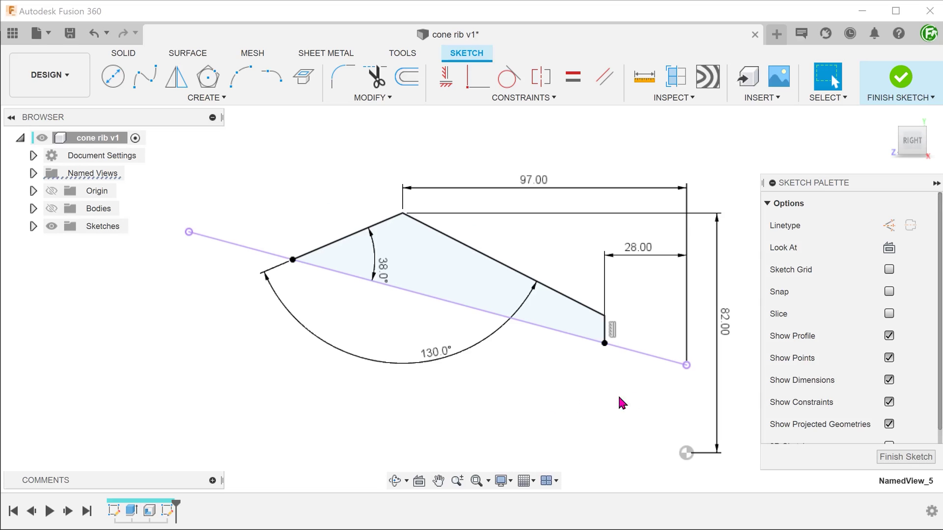
Finish the rib sketch with its dimensions hidden and show the bodies again.
{"action": "left_click", "coordinate": [889, 381]}
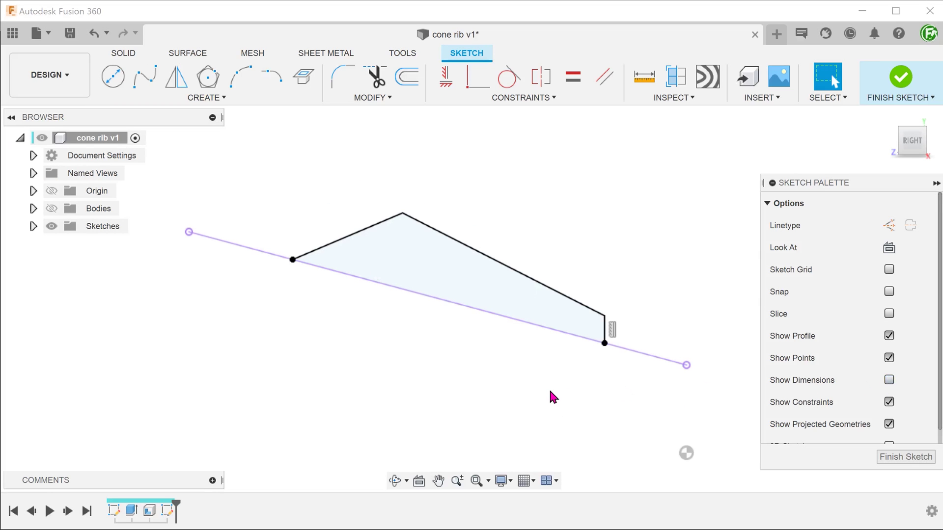
{"action": "left_click", "coordinate": [890, 87]}
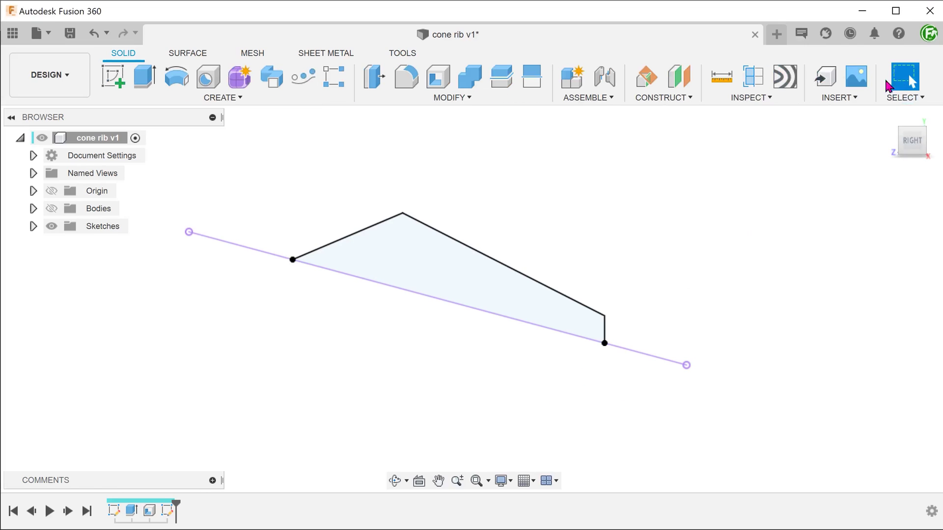
{"action": "left_click", "coordinate": [52, 209]}
{"action": "middle_click_drag", "start_coordinate": [109, 309], "coordinate": [136, 313], "text": "shift"}
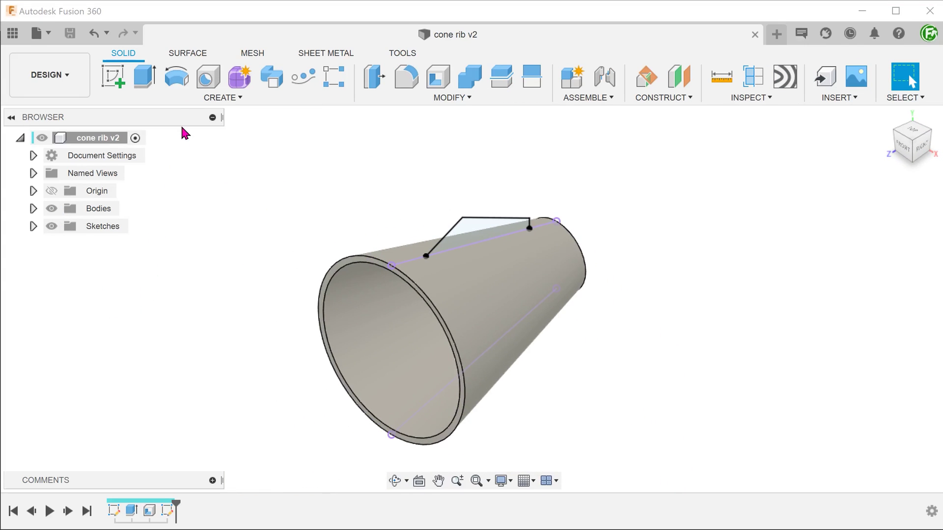
Create a Rib from the open profile chain with Symmetric thickness of 50 mm and To Next depth, directed towards the cone.
{"action": "left_click", "coordinate": [220, 98]}
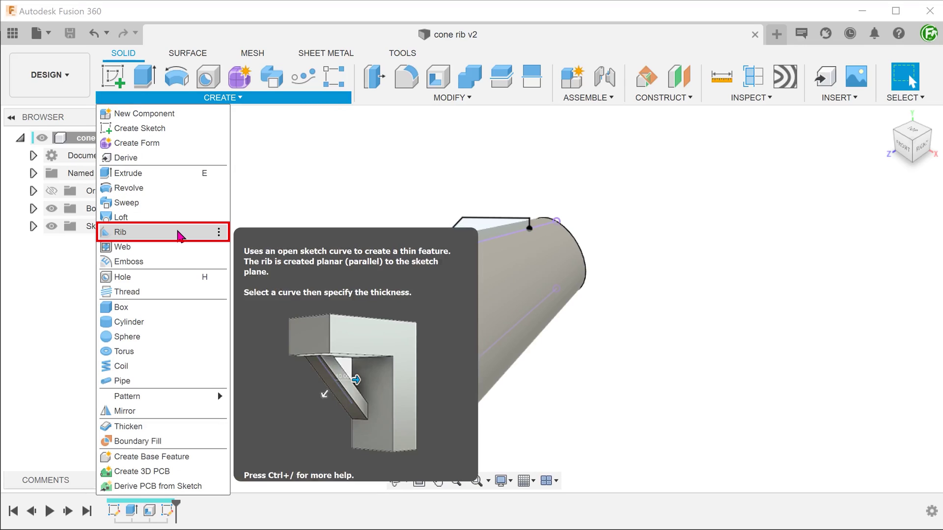
{"action": "left_click", "coordinate": [180, 235]}
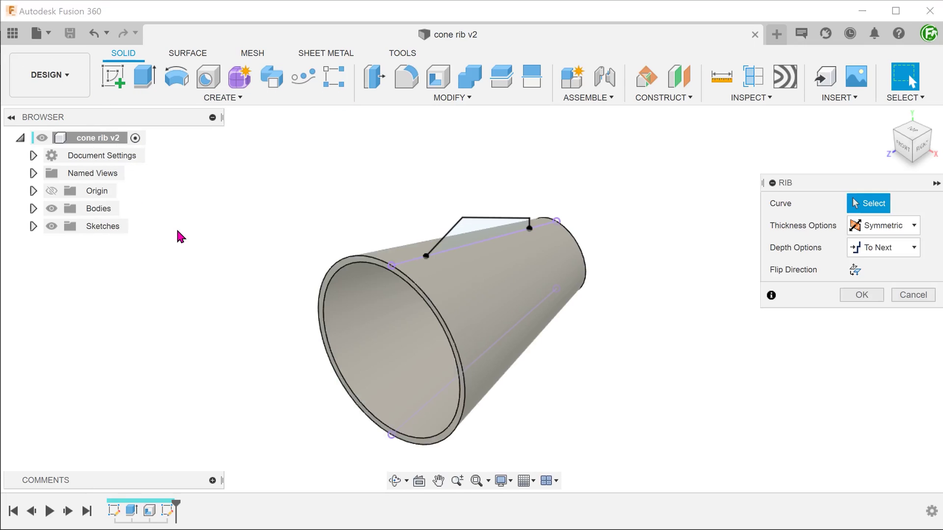
{"action": "left_click", "coordinate": [502, 223]}
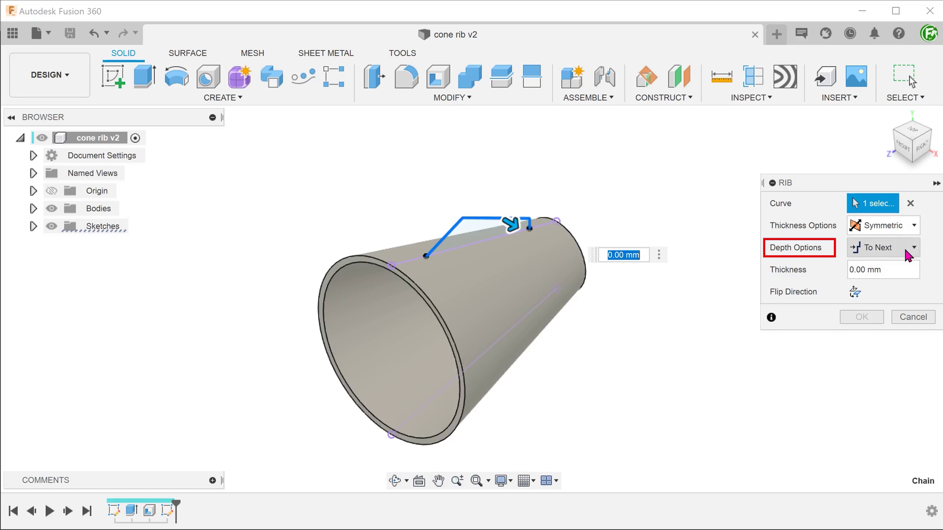
{"action": "scroll", "coordinate": [633, 304], "scroll_direction": "up", "scroll_amount": 5}
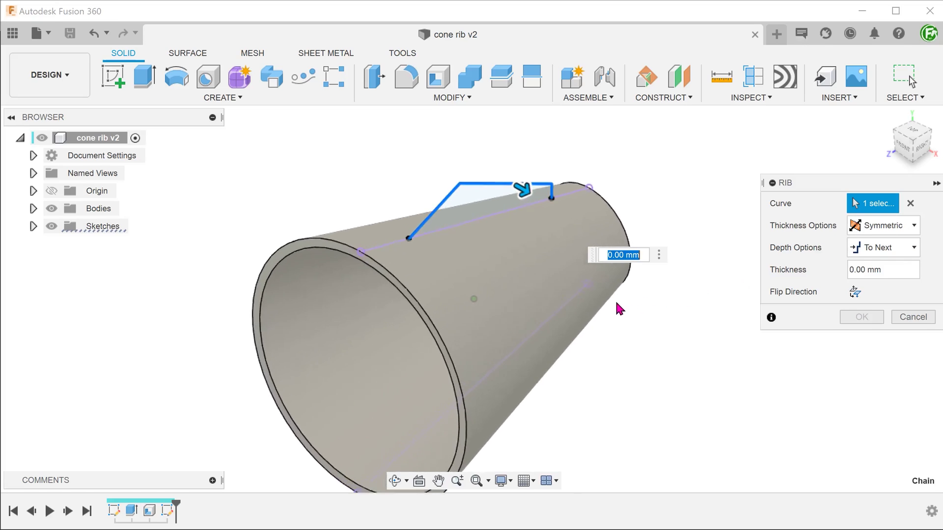
{"action": "left_click_drag", "start_coordinate": [519, 160], "coordinate": [570, 194]}
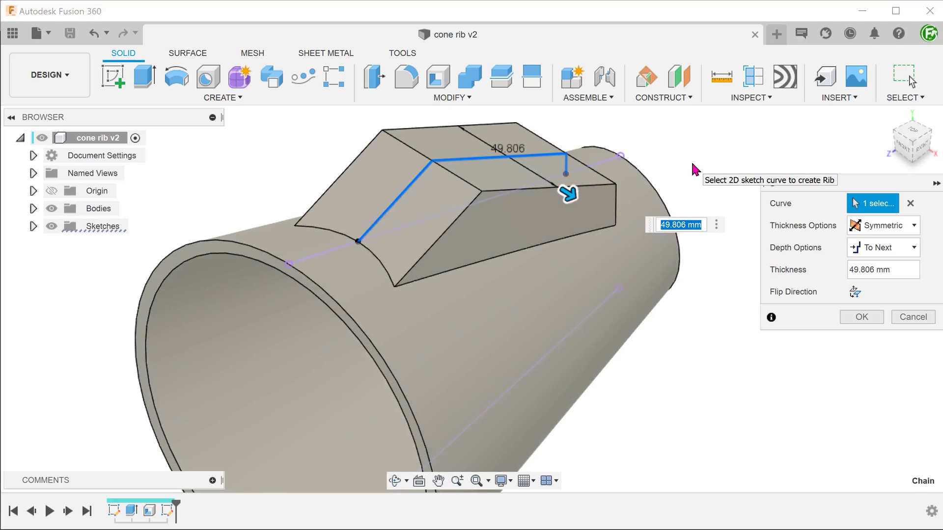
{"action": "type", "text": "50"}
{"action": "key", "text": "Return"}
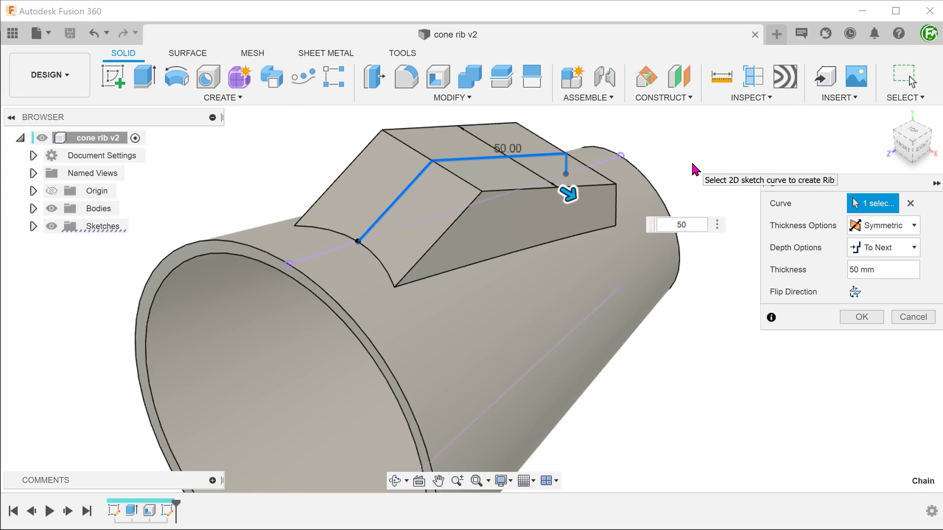
{"action": "left_click", "coordinate": [855, 293]}
{"action": "left_click", "coordinate": [854, 293]}
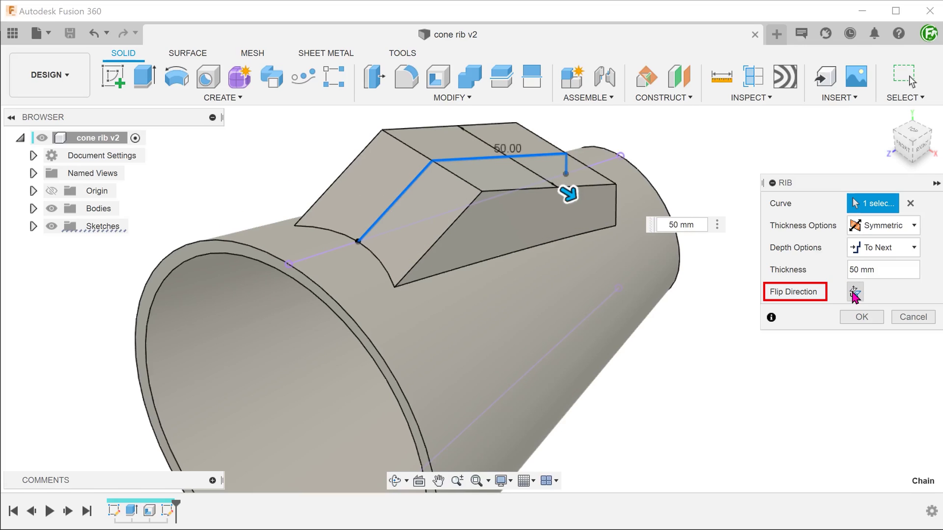
{"action": "left_click", "coordinate": [861, 317]}
Shell the body to 5 mm inside thickness, removing the rib's sloped face at the wide end and the cone's inner face.
{"action": "key", "text": "F6"}
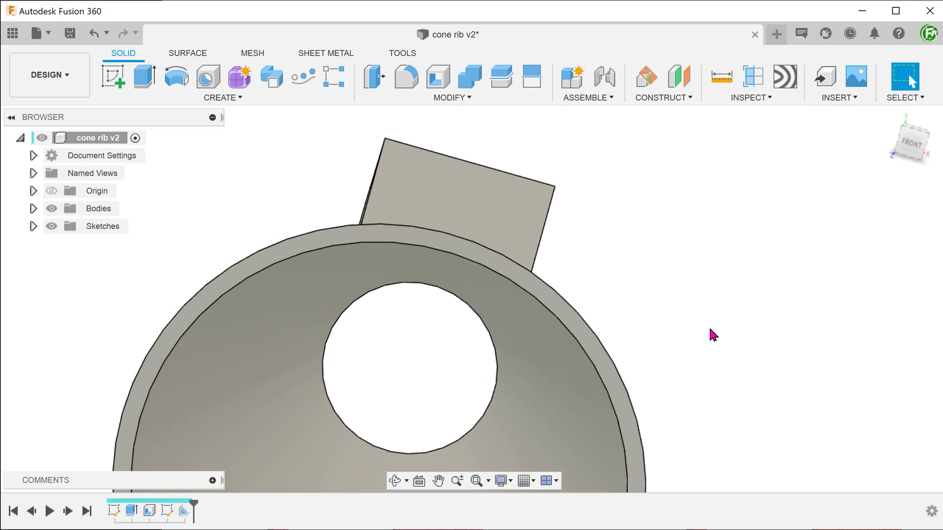
{"action": "key", "text": "F6"}
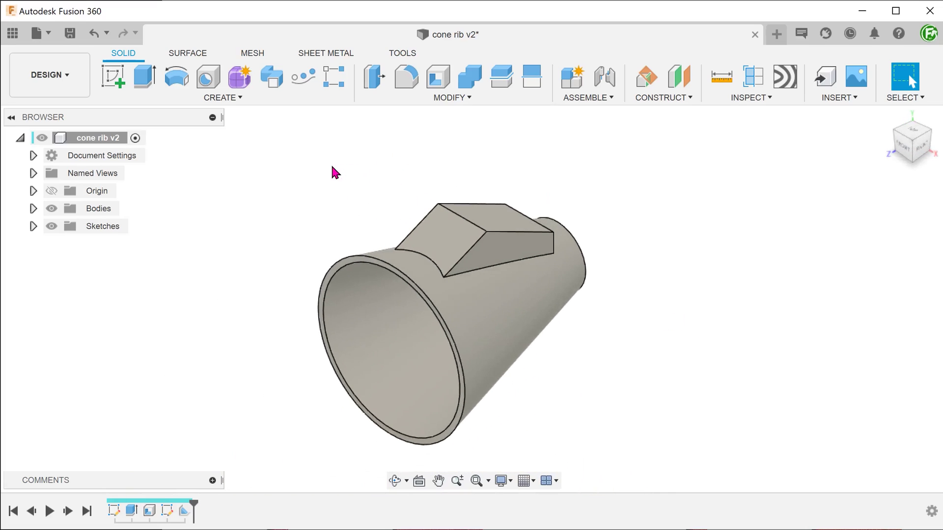
{"action": "left_click", "coordinate": [385, 100]}
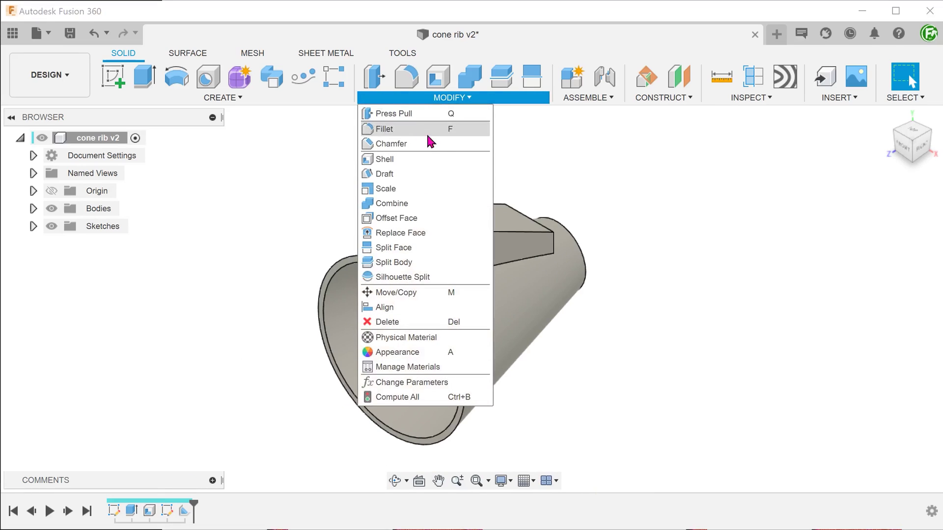
{"action": "left_click", "coordinate": [457, 160]}
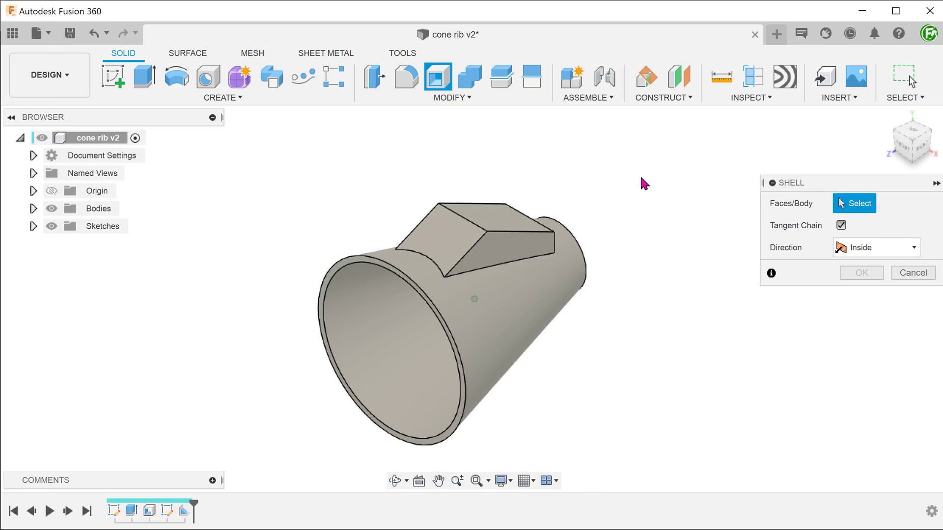
{"action": "middle_click_drag", "start_coordinate": [644, 183], "coordinate": [523, 225], "text": "shift"}
{"action": "left_click", "coordinate": [524, 225]}
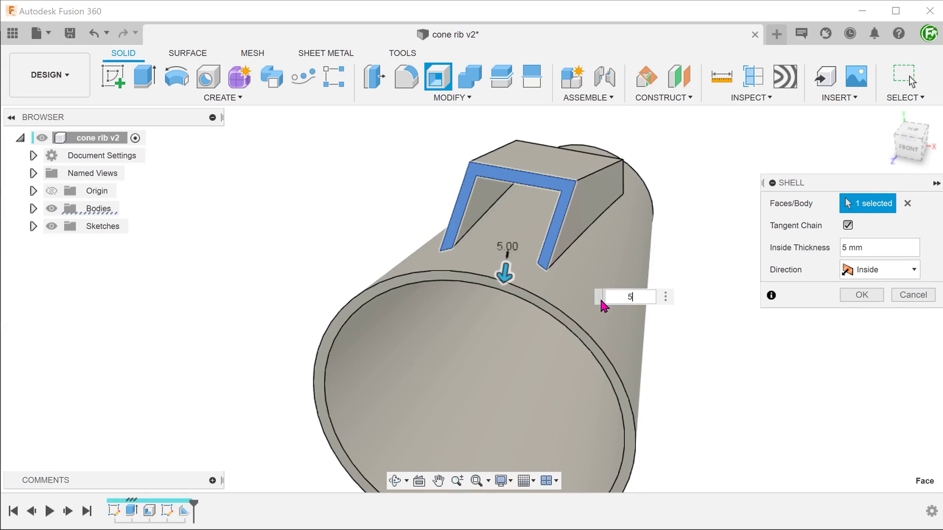
{"action": "middle_click_drag", "start_coordinate": [678, 338], "coordinate": [724, 345], "text": "shift"}
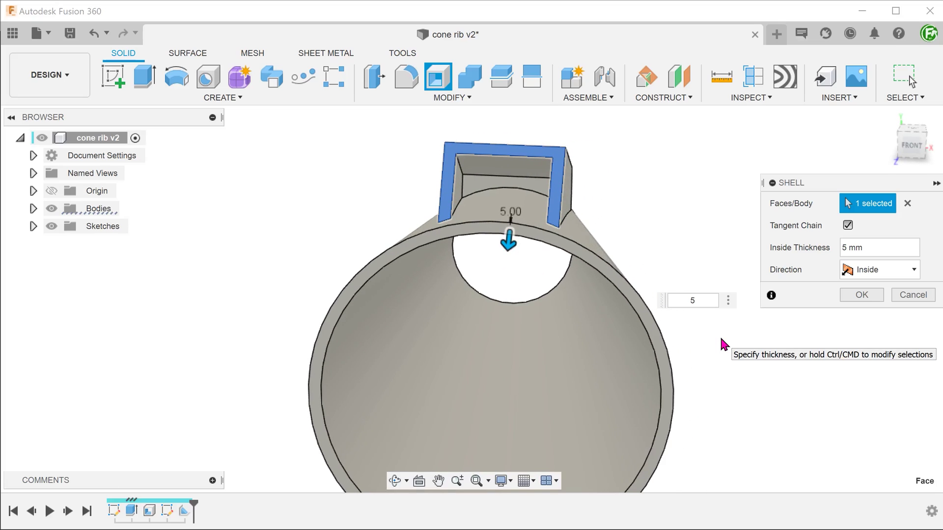
{"action": "middle_click_drag", "start_coordinate": [721, 340], "coordinate": [721, 340], "text": "shift"}
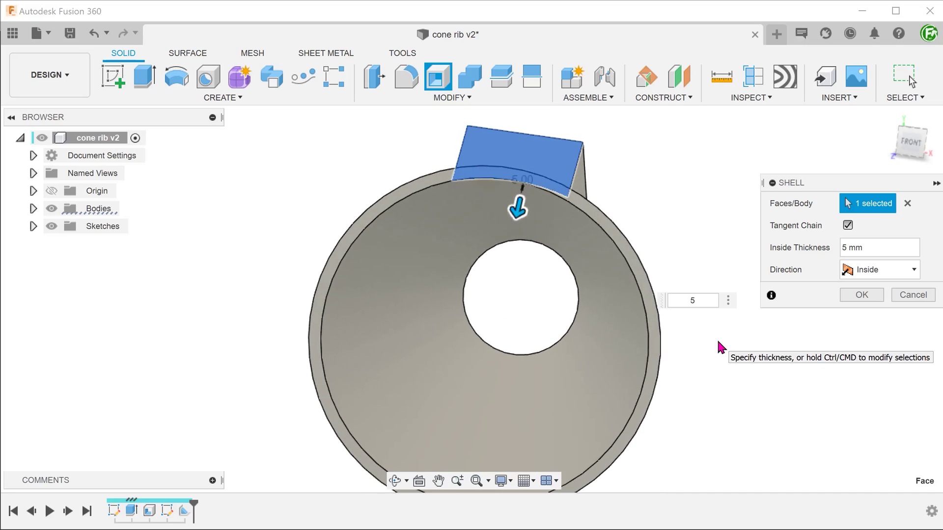
{"action": "left_click", "coordinate": [477, 235]}
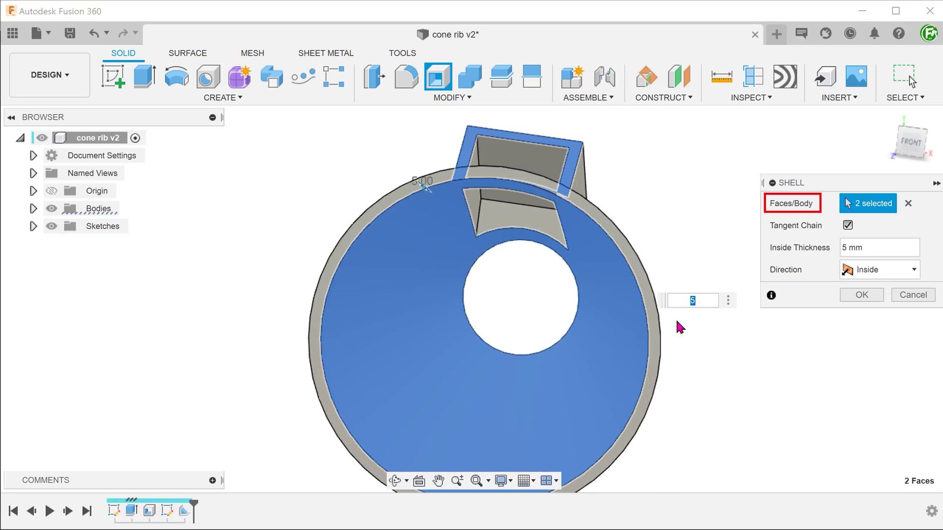
{"action": "middle_click_drag", "start_coordinate": [721, 342], "coordinate": [715, 366], "text": "shift"}
{"action": "left_click", "coordinate": [860, 295]}
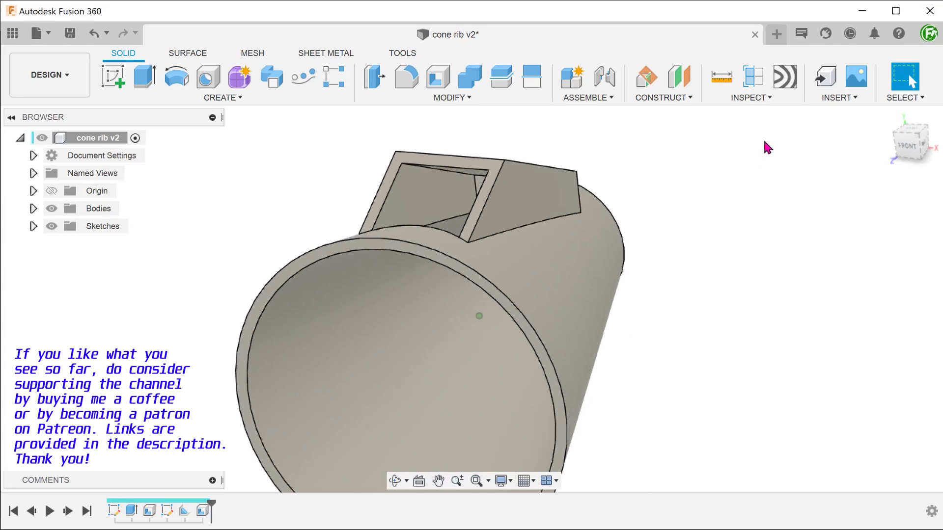
Inspect the hollow rib with a Section Analysis on the YZ plane, without keeping the section.
{"action": "left_click", "coordinate": [755, 79]}
{"action": "left_click", "coordinate": [564, 255]}
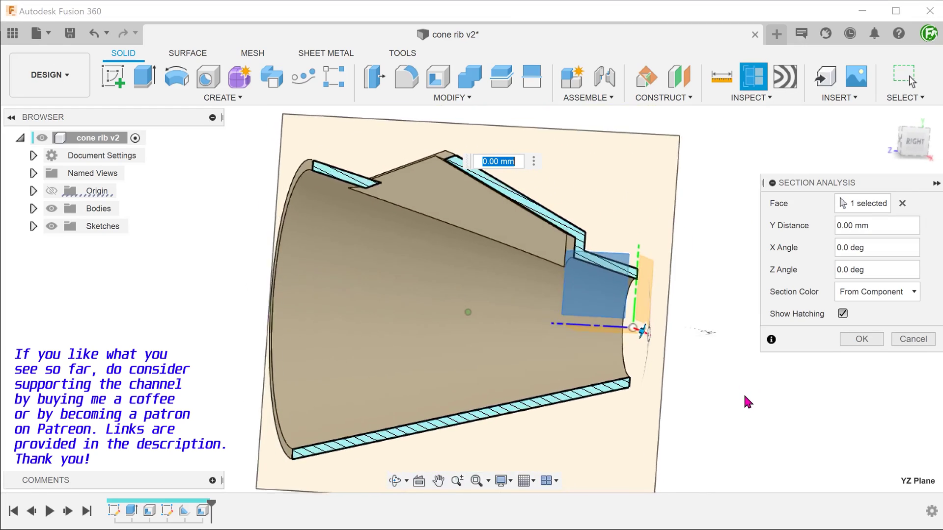
{"action": "left_click", "coordinate": [893, 339]}
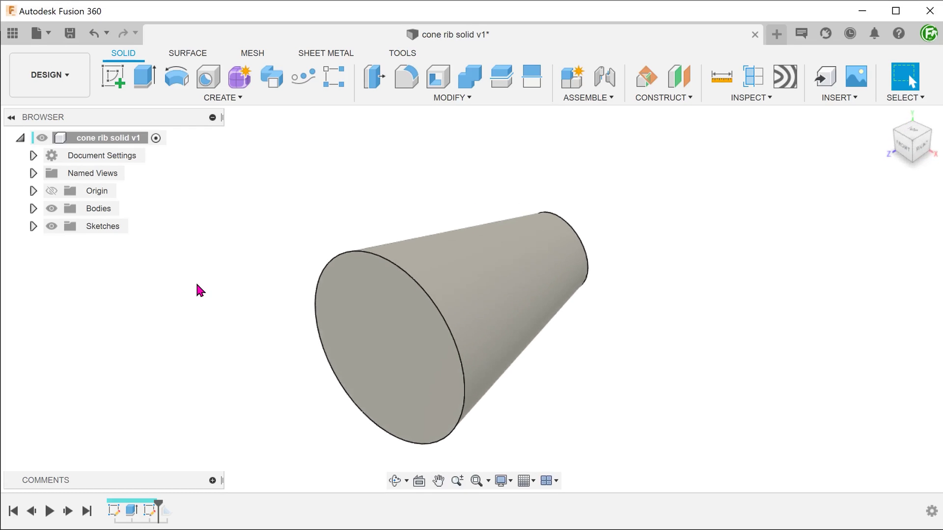
In the solid cone design, show Sketch4, roll the timeline forward past the Rib feature, and hide the sketch again.
{"action": "left_click", "coordinate": [33, 226]}
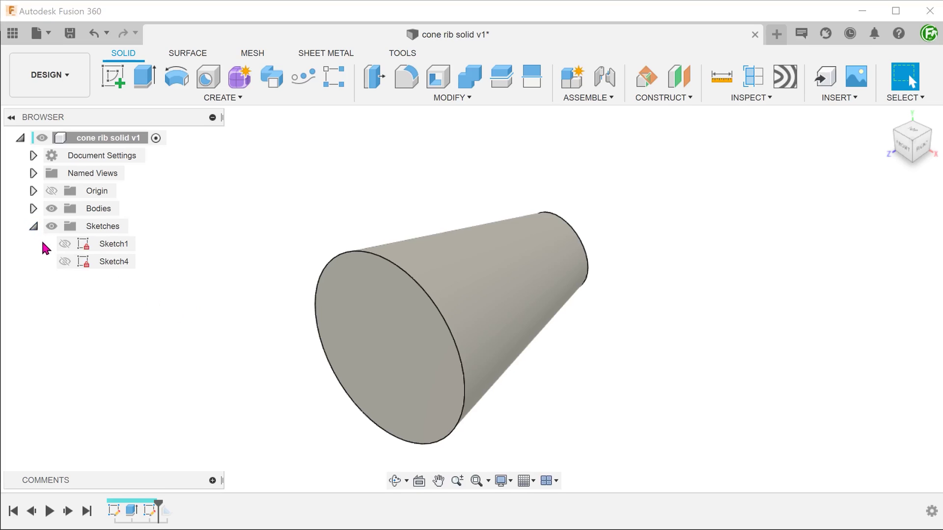
{"action": "left_click", "coordinate": [64, 261]}
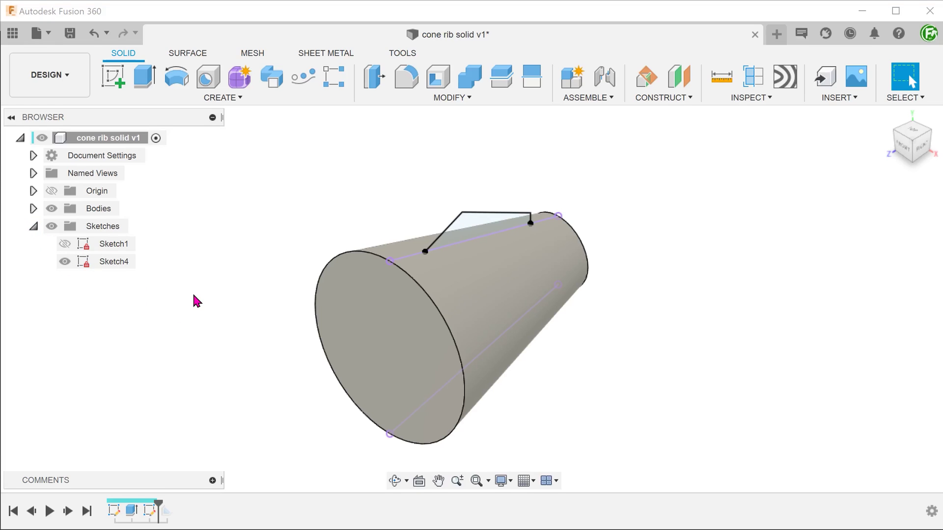
{"action": "left_click_drag", "start_coordinate": [158, 506], "coordinate": [176, 506]}
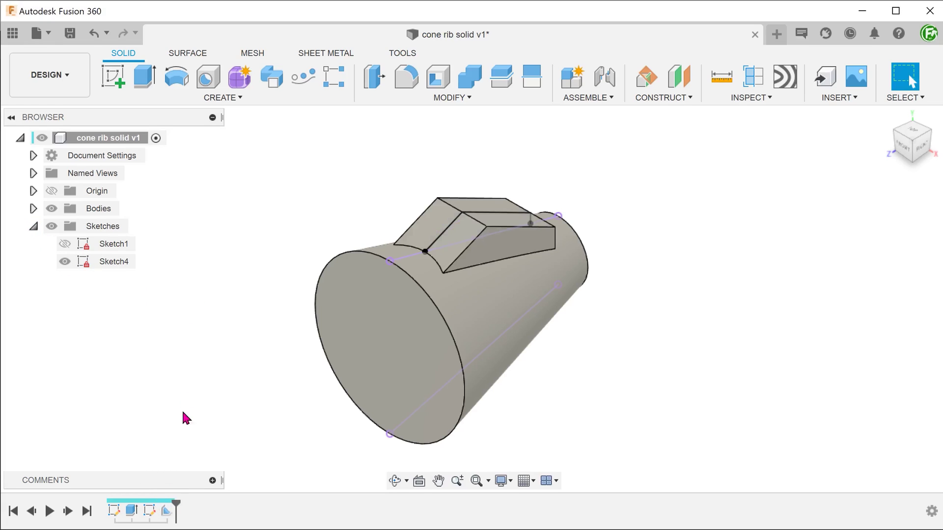
{"action": "left_click", "coordinate": [78, 265]}
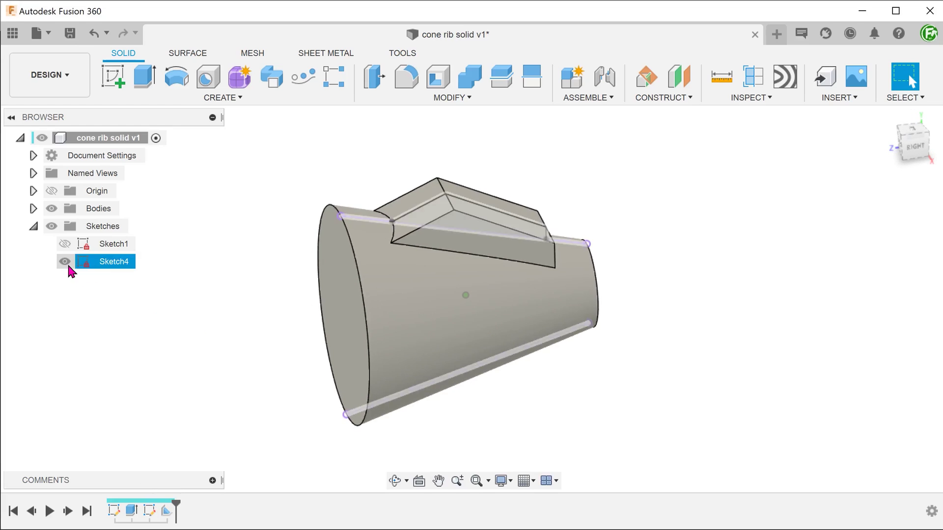
{"action": "left_click", "coordinate": [65, 262]}
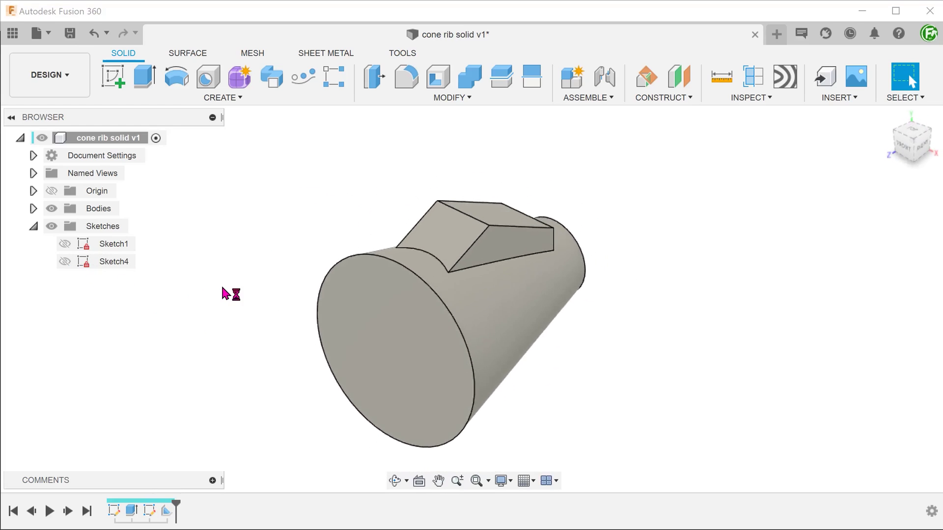
Try shelling the solid cone and rib together, removing the rib's sloped face and both cone end faces.
{"action": "left_click", "coordinate": [438, 76]}
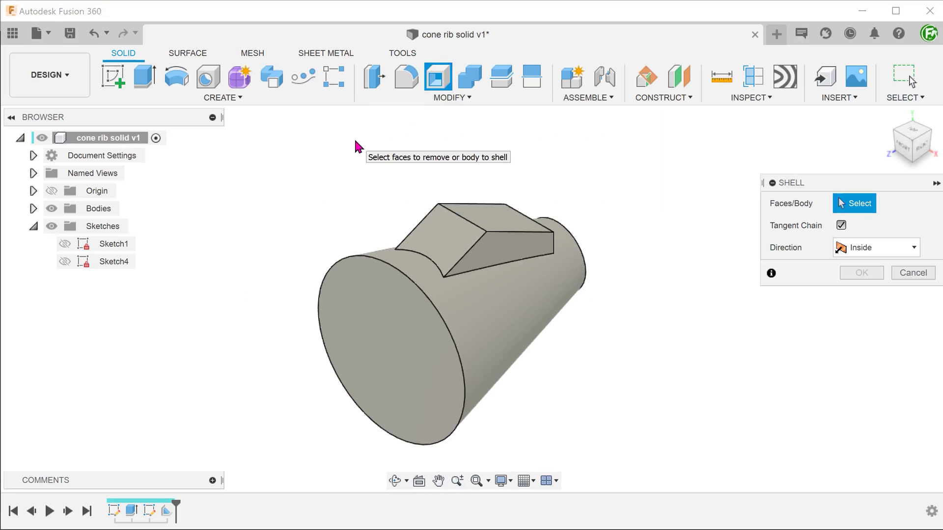
{"action": "left_click", "coordinate": [442, 238]}
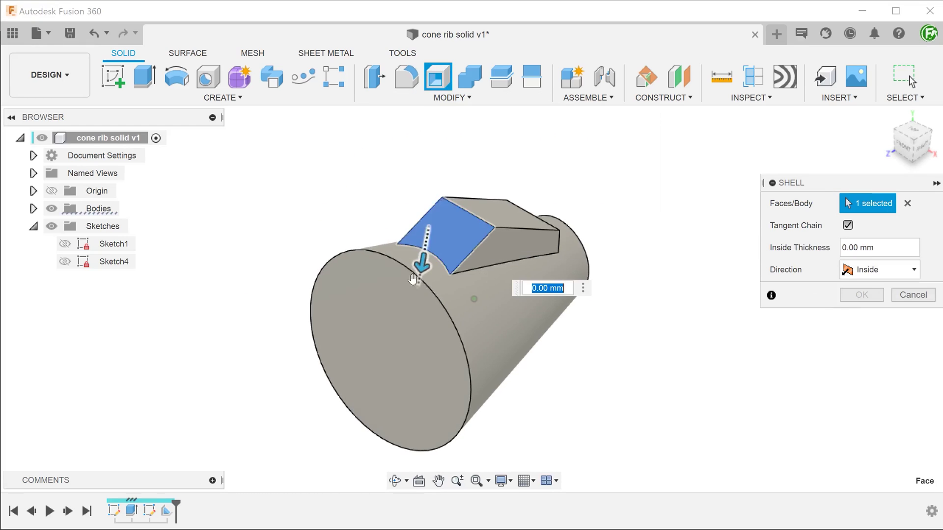
{"action": "left_click", "coordinate": [385, 337]}
{"action": "middle_click_drag", "start_coordinate": [385, 339], "coordinate": [657, 246], "text": "shift"}
{"action": "left_click", "coordinate": [518, 370]}
{"action": "left_click", "coordinate": [861, 295]}
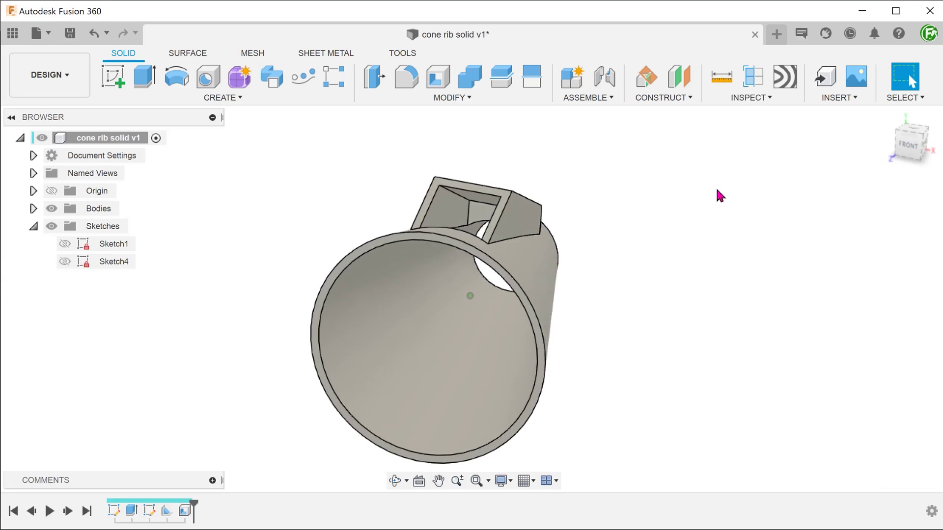
Examine the shelled solid cone and its rib in section on the YZ plane, without keeping the analysis.
{"action": "middle_click_drag", "start_coordinate": [720, 195], "coordinate": [720, 120], "text": "shift"}
{"action": "left_click", "coordinate": [753, 76]}
{"action": "left_click", "coordinate": [634, 194]}
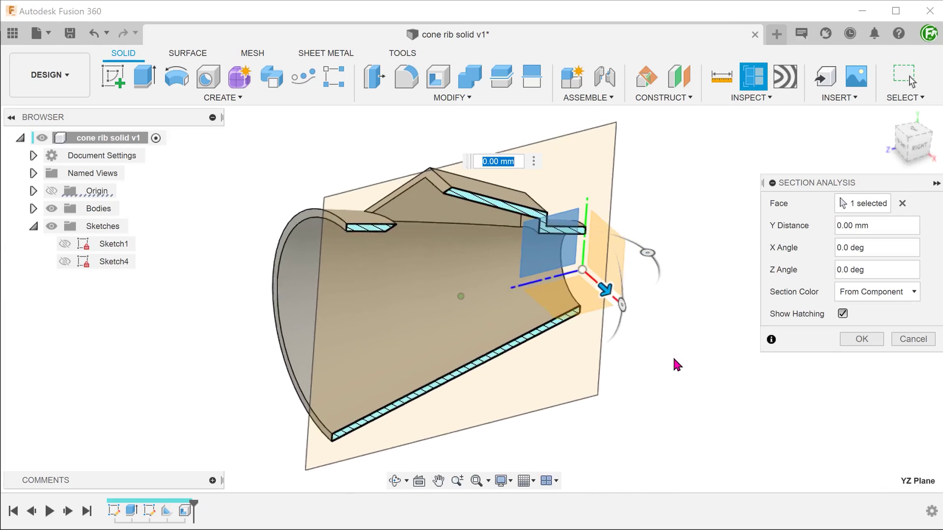
{"action": "middle_click_drag", "start_coordinate": [674, 359], "coordinate": [679, 358], "text": "shift"}
{"action": "left_click", "coordinate": [912, 339]}
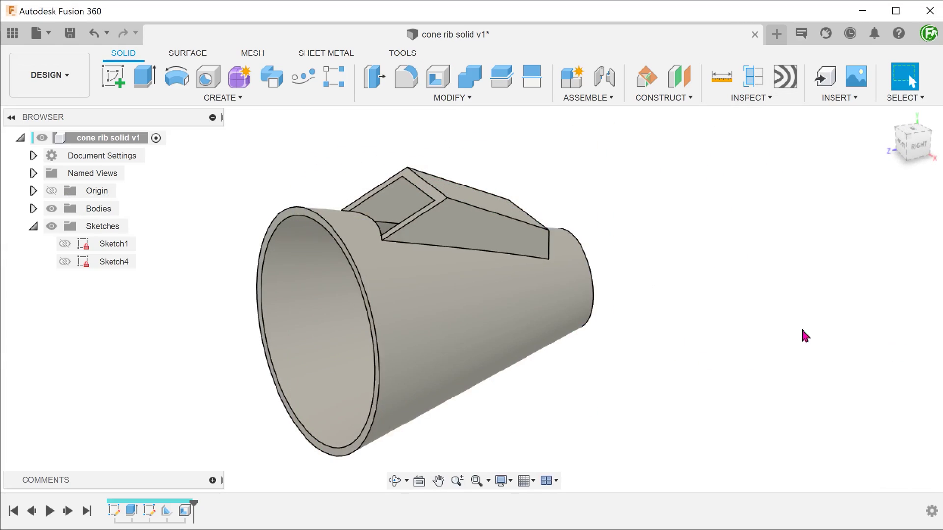
Delete the Shell feature from the solid cone design.
{"action": "middle_click_drag", "start_coordinate": [758, 324], "coordinate": [758, 324], "text": "shift"}
{"action": "key", "text": "F6"}
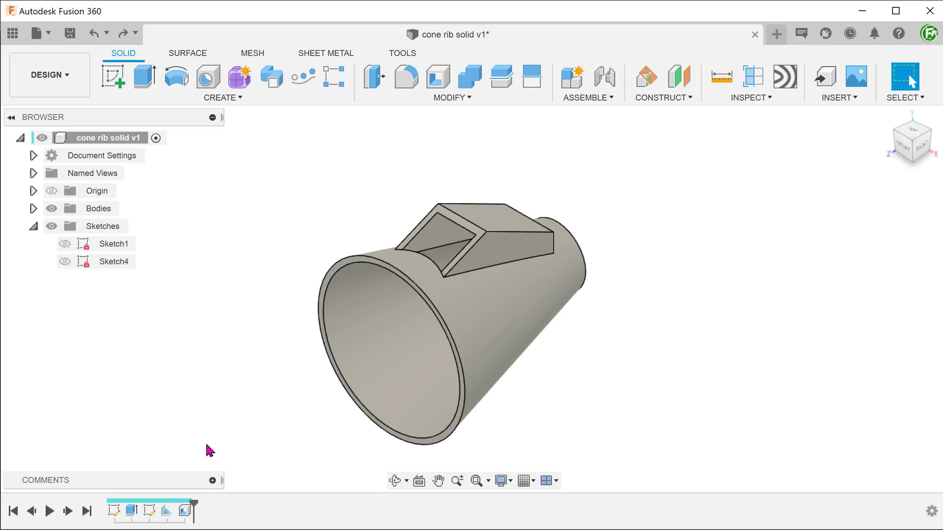
{"action": "key", "text": "Delete"}
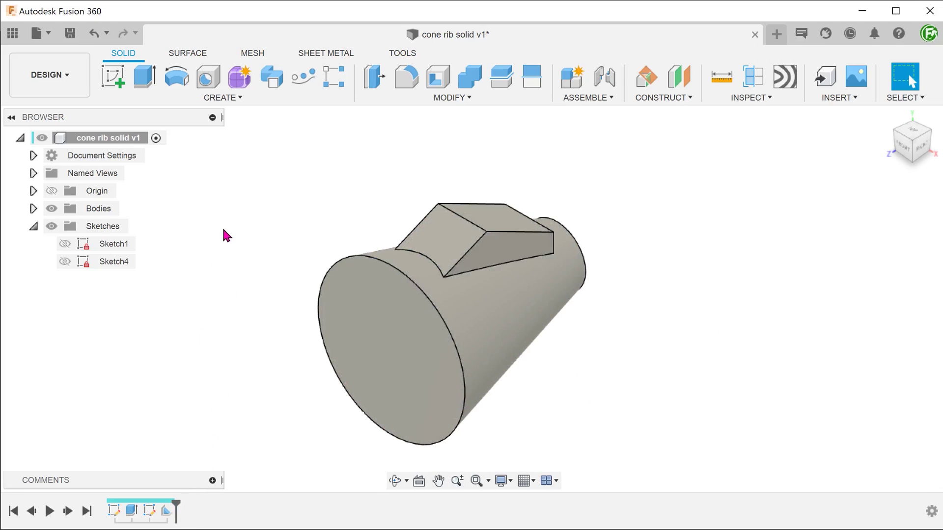
Split the solid body with the cone's outer face as the splitting tool, keeping Extend Splitting Tool(s) on.
{"action": "left_click", "coordinate": [400, 97]}
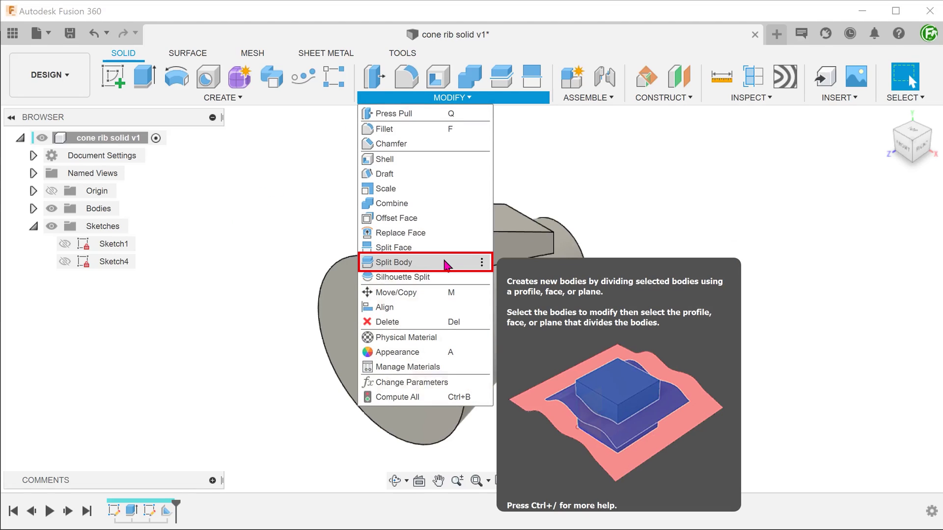
{"action": "left_click", "coordinate": [444, 264]}
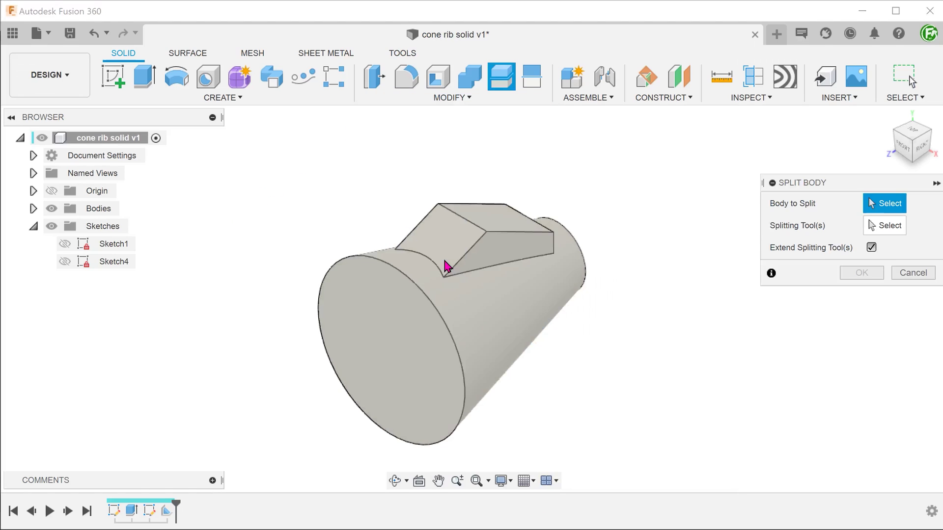
{"action": "left_click", "coordinate": [509, 294]}
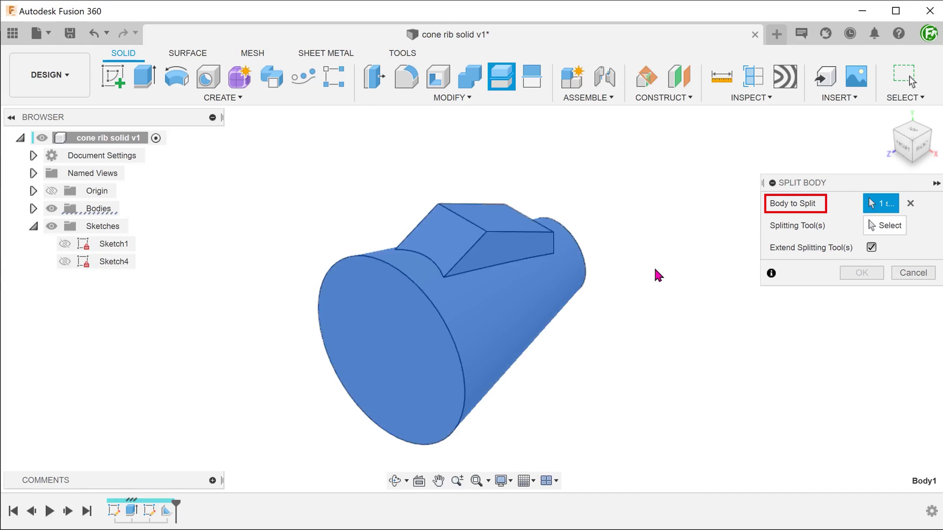
{"action": "left_click", "coordinate": [882, 226]}
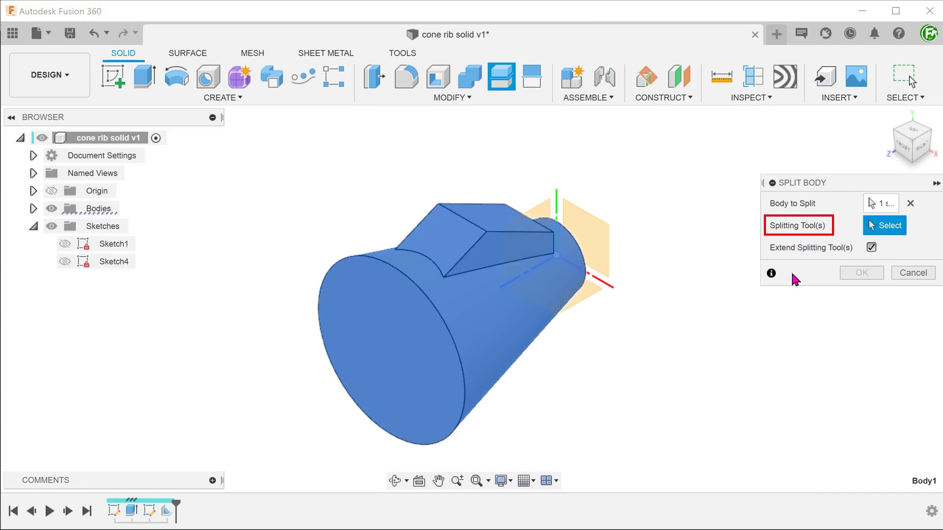
{"action": "left_click", "coordinate": [507, 322]}
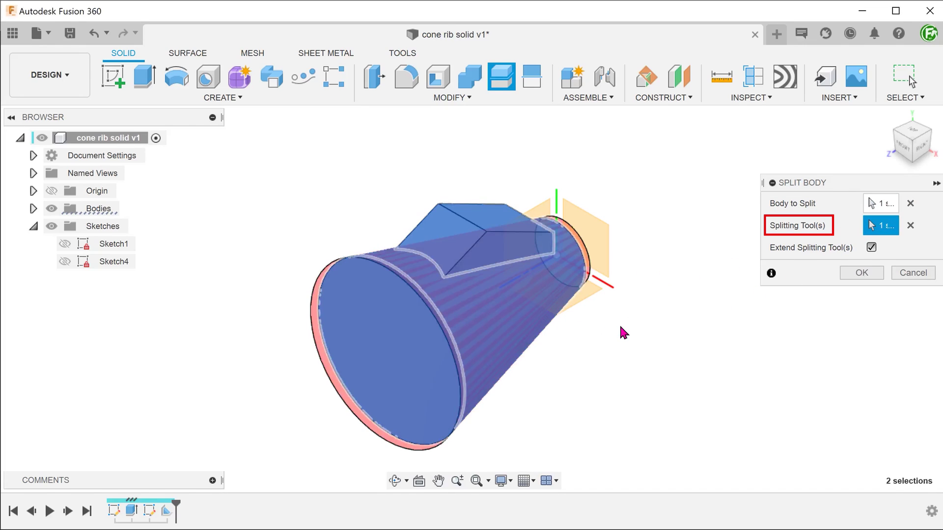
{"action": "left_click", "coordinate": [847, 273]}
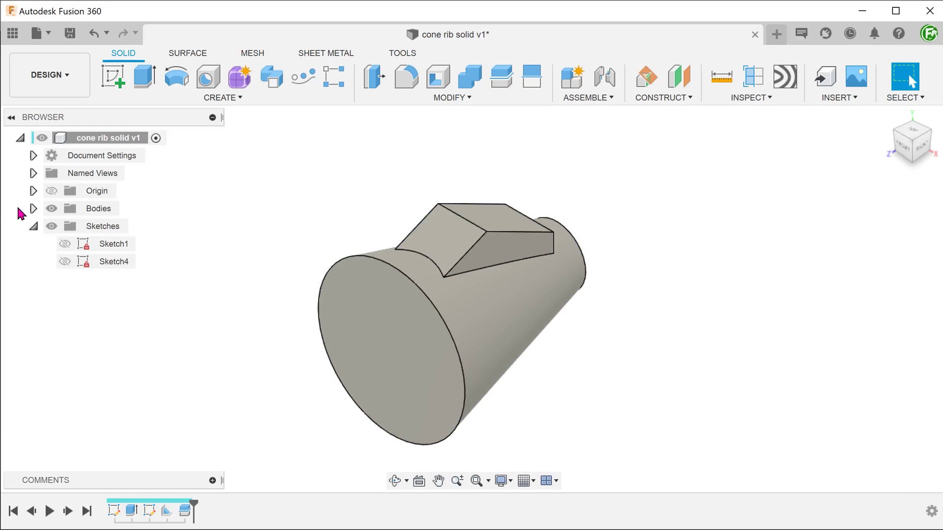
List the bodies and highlight the cone and rib bodies in turn to check the split.
{"action": "left_click", "coordinate": [33, 208]}
{"action": "left_click", "coordinate": [79, 226]}
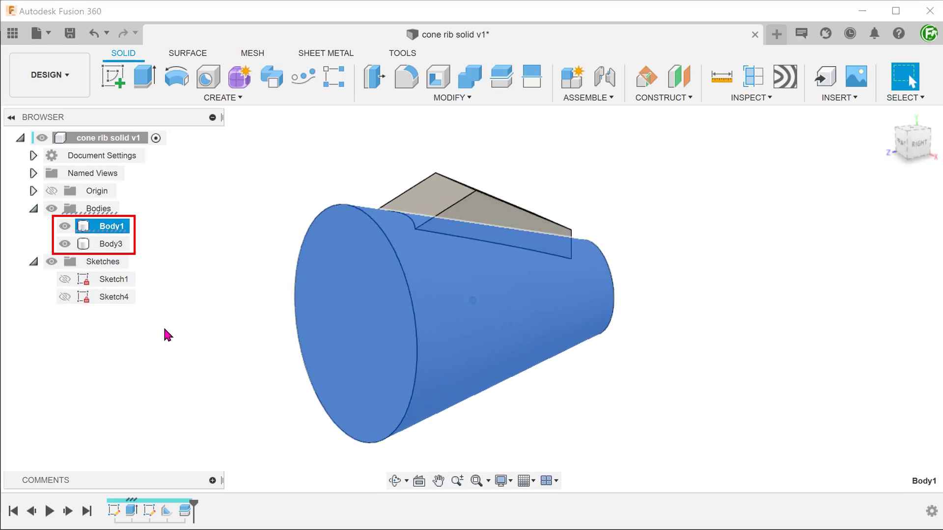
{"action": "left_click", "coordinate": [110, 243]}
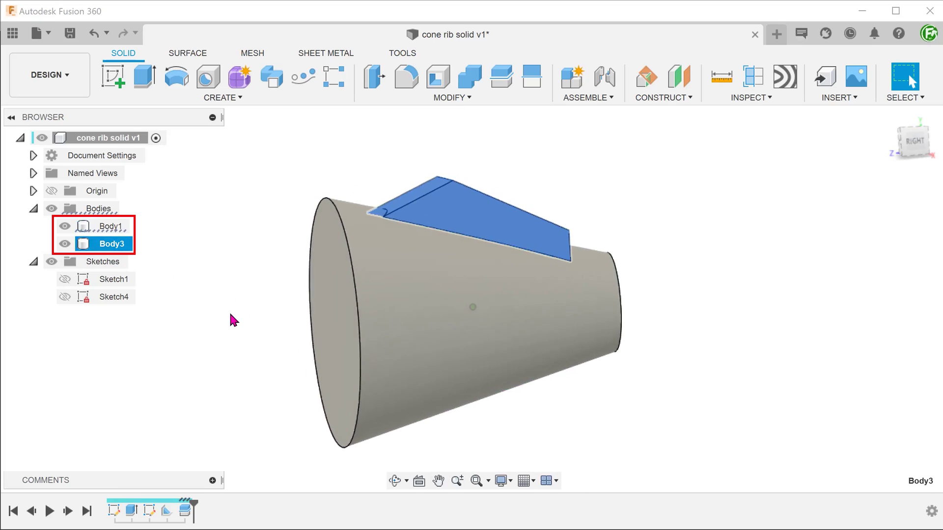
{"action": "left_click", "coordinate": [230, 315]}
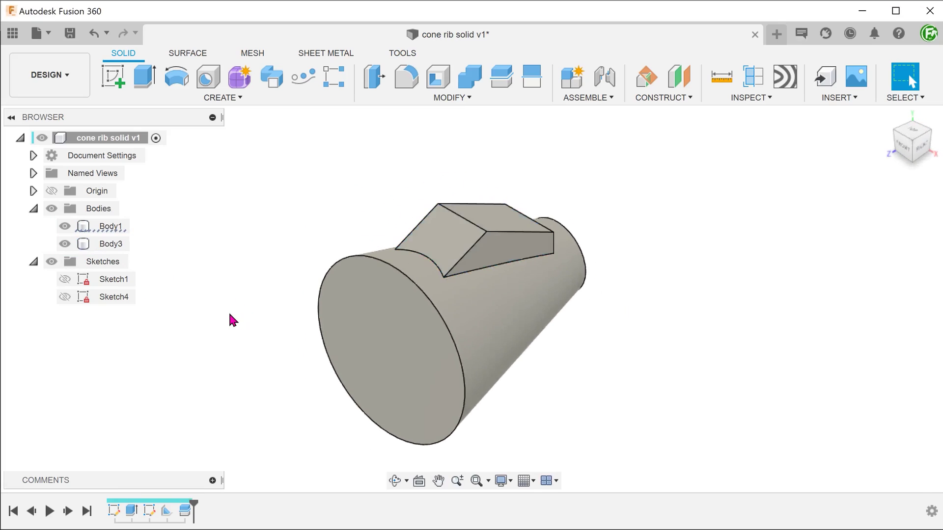
Shell the cone body inward with a 5 mm thickness, removing its large and small end faces.
{"action": "left_click", "coordinate": [435, 78]}
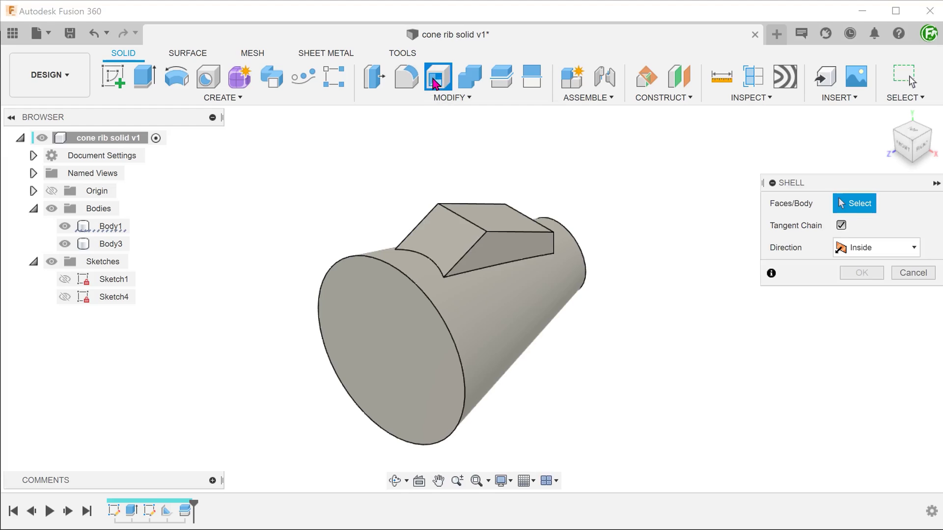
{"action": "left_click", "coordinate": [377, 342]}
{"action": "middle_click_drag", "start_coordinate": [377, 343], "coordinate": [518, 354], "text": "shift"}
{"action": "left_click", "coordinate": [512, 332]}
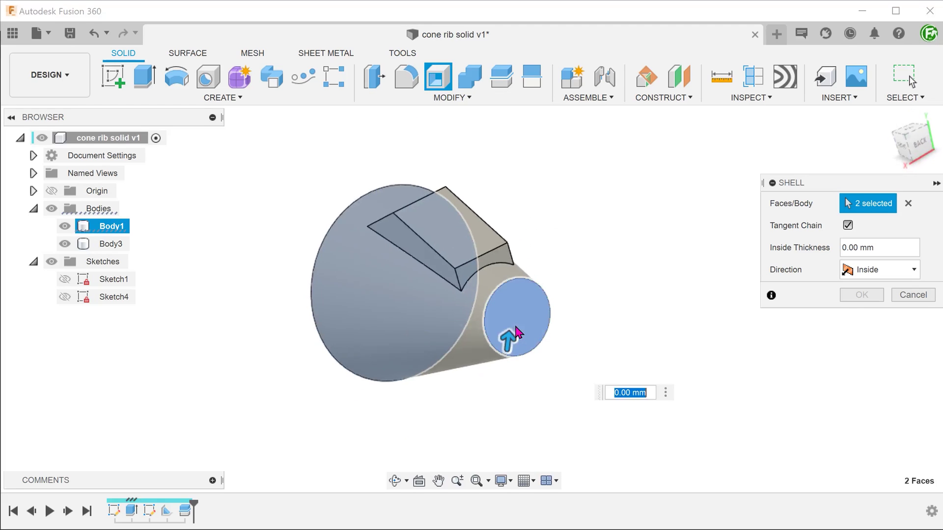
{"action": "type", "text": "5"}
{"action": "middle_click_drag", "start_coordinate": [384, 442], "coordinate": [280, 449], "text": "shift"}
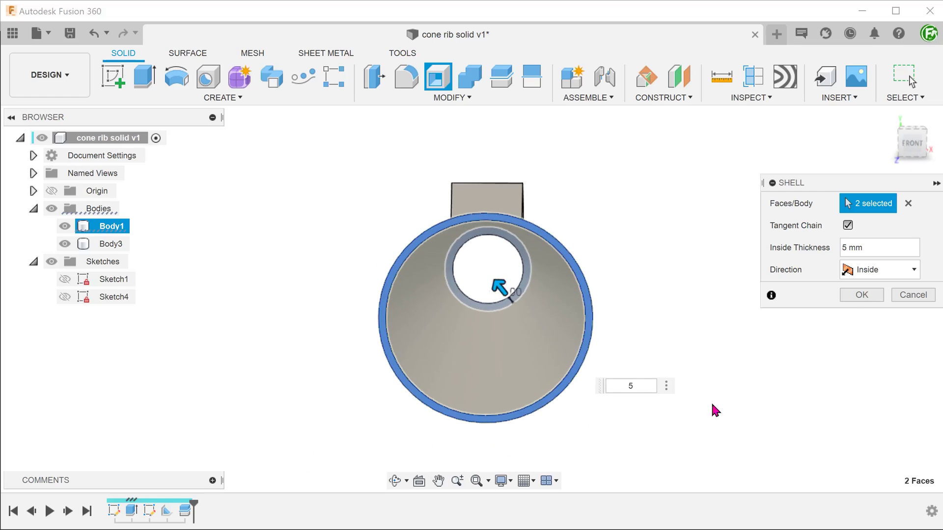
{"action": "left_click", "coordinate": [861, 295]}
{"action": "key", "text": "F6"}
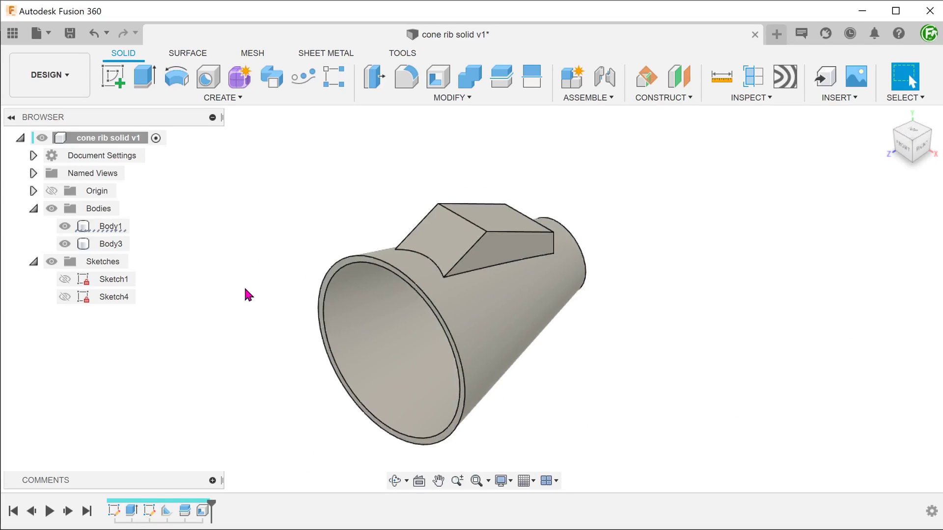
Hide the cone body and shell the rib body inward by 5 mm, removing its sloped front face and curved underside.
{"action": "left_click", "coordinate": [68, 228]}
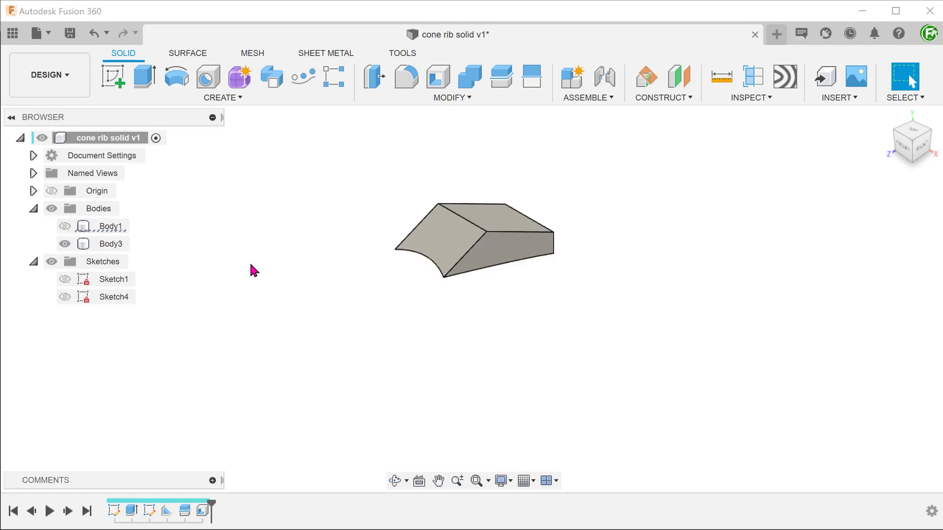
{"action": "left_click", "coordinate": [438, 77]}
{"action": "middle_click_drag", "start_coordinate": [330, 154], "coordinate": [290, 195], "text": "shift"}
{"action": "left_click", "coordinate": [383, 249]}
{"action": "middle_click_drag", "start_coordinate": [383, 251], "coordinate": [402, 311], "text": "shift"}
{"action": "left_click", "coordinate": [429, 281]}
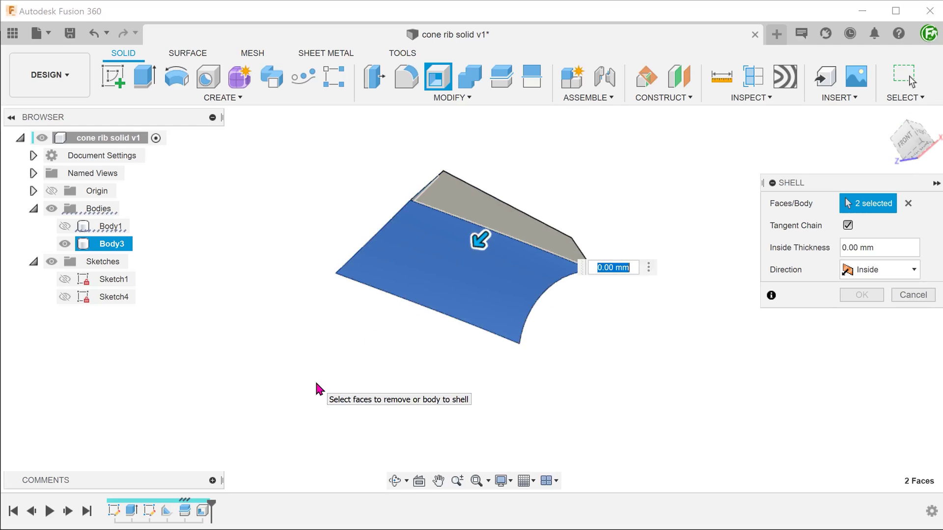
{"action": "type", "text": "5"}
{"action": "middle_click_drag", "start_coordinate": [314, 379], "coordinate": [323, 374], "text": "shift"}
{"action": "left_click", "coordinate": [862, 295]}
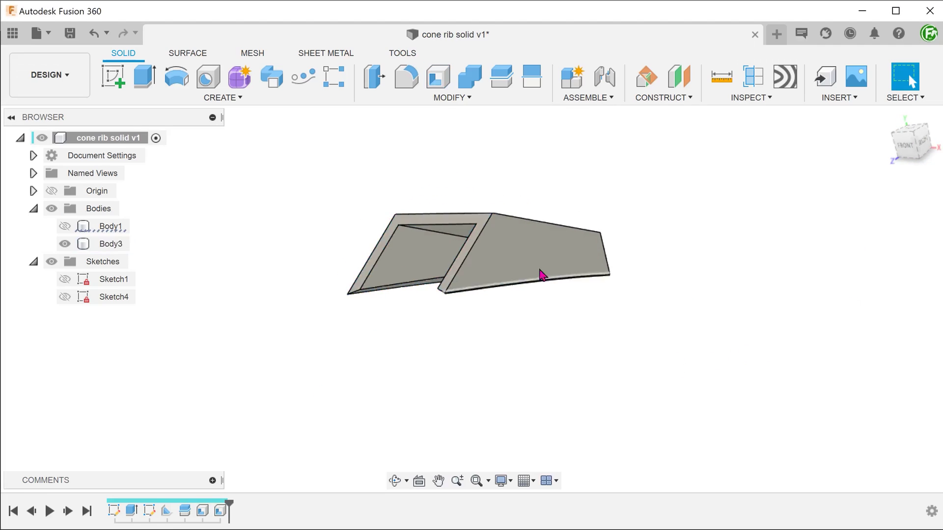
Show the cone body again together with the shelled rib.
{"action": "middle_click_drag", "start_coordinate": [199, 236], "coordinate": [205, 235], "text": "shift"}
{"action": "left_click", "coordinate": [64, 226]}
{"action": "middle_click_drag", "start_coordinate": [203, 275], "coordinate": [246, 234], "text": "shift"}
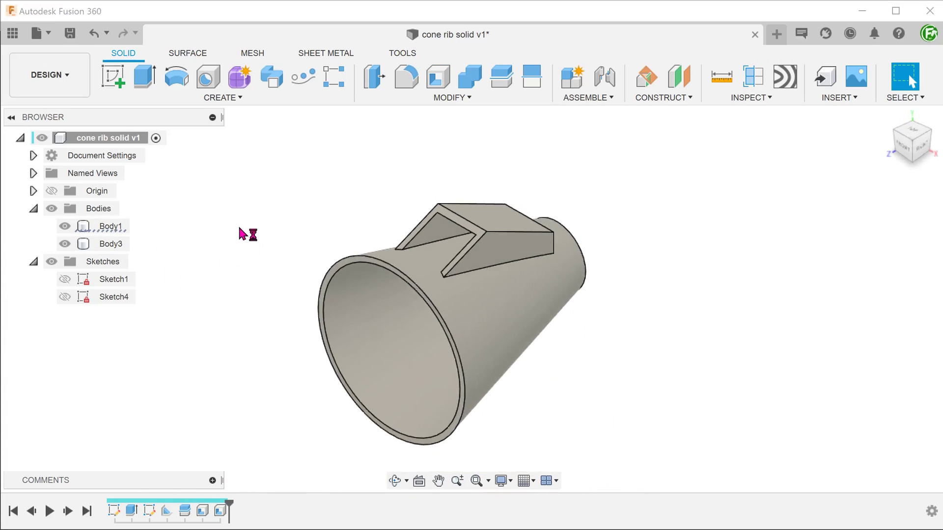
Start a Combine operation for the shelled cone and rib bodies.
{"action": "left_click", "coordinate": [443, 97]}
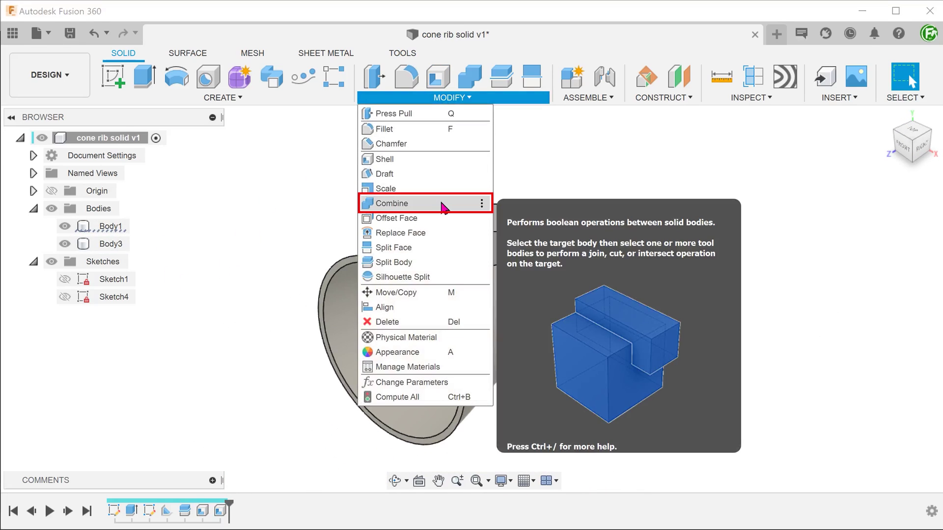